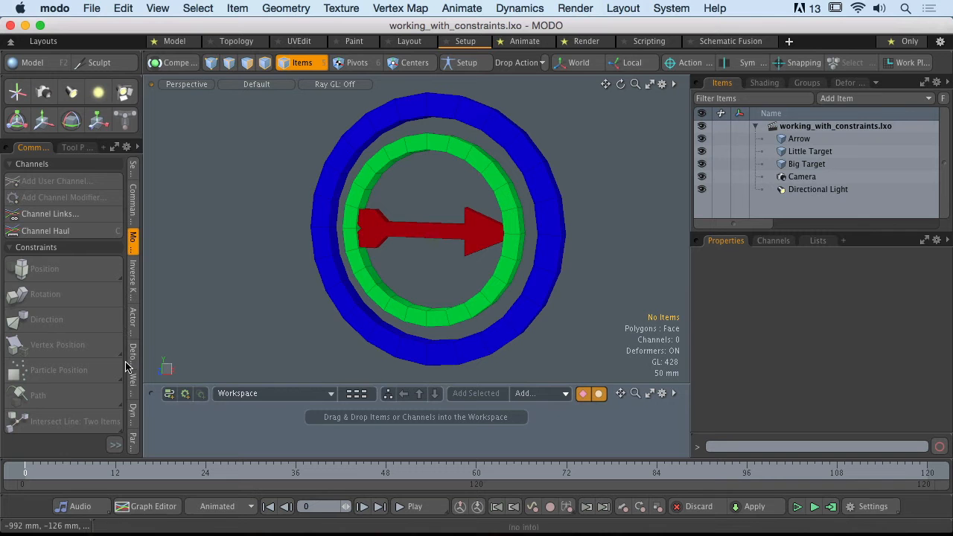
Step: Review the dynamics and modifier constraint commands, and hide the Arrow item in the viewport
left_click(132, 409)
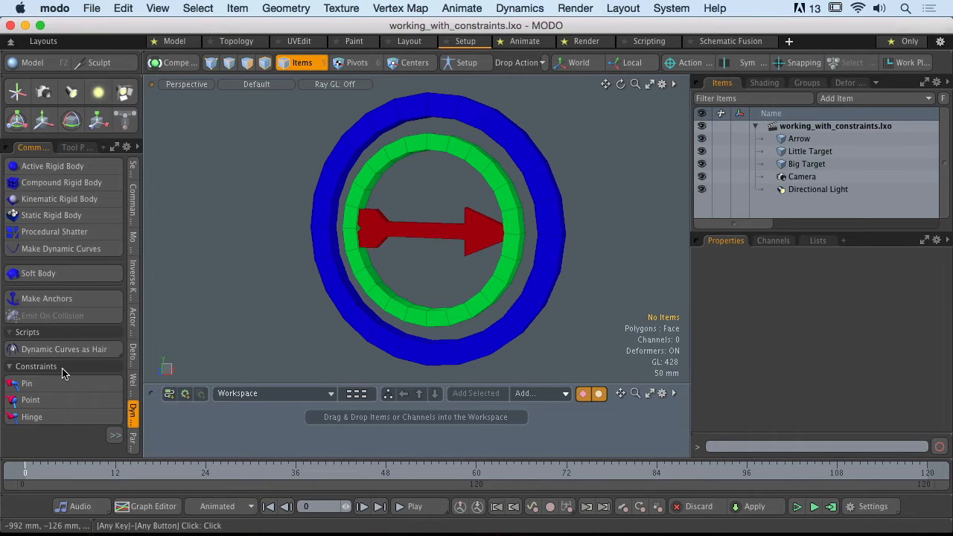
left_click(133, 239)
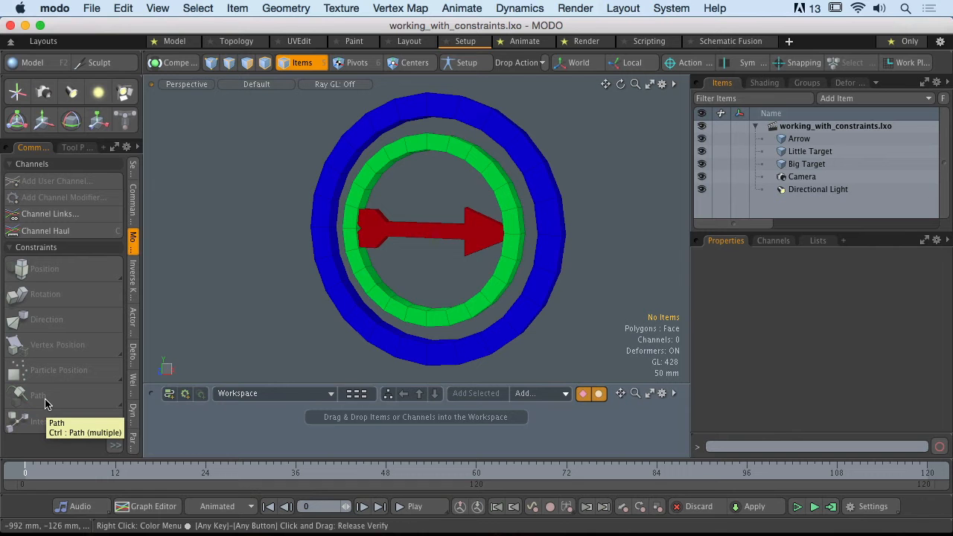
mouse_move(408, 218)
left_mouse_down("alt")
mouse_move(422, 215)
mouse_move(417, 232)
left_mouse_up("alt")
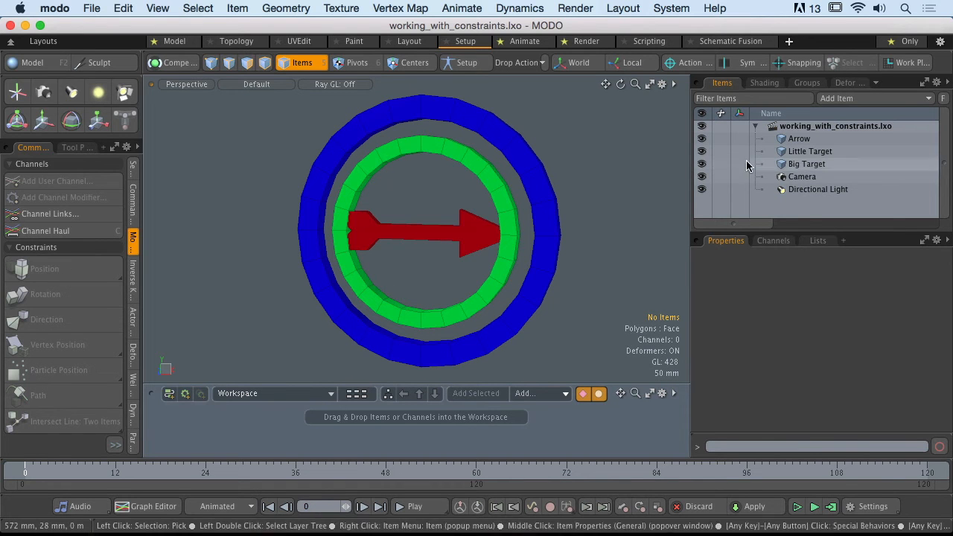
left_click(702, 138)
left_click_drag(528, 273, 464, 241, "ctrl+alt")
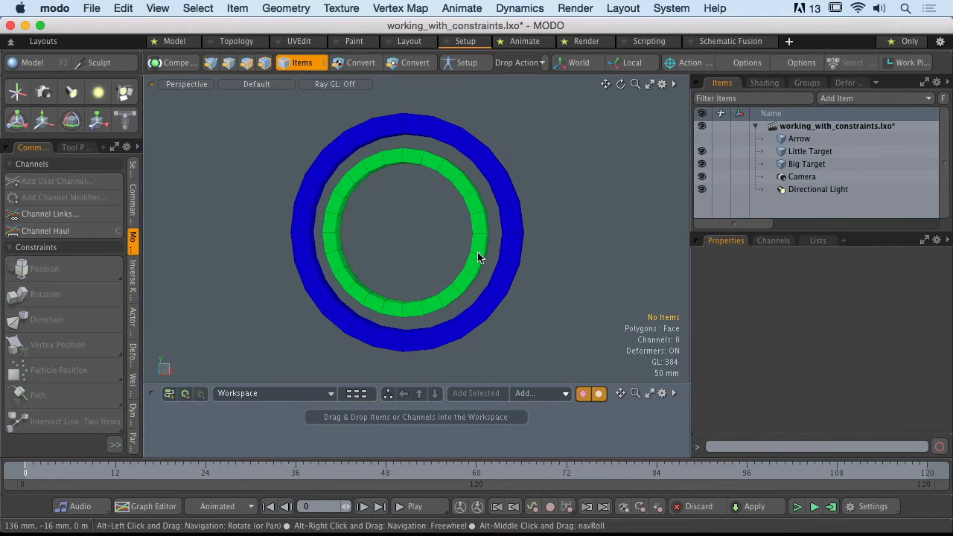
Step: Examine the blue Big Target ring and the green Little Target ring individually, including their transforms
left_click(514, 268)
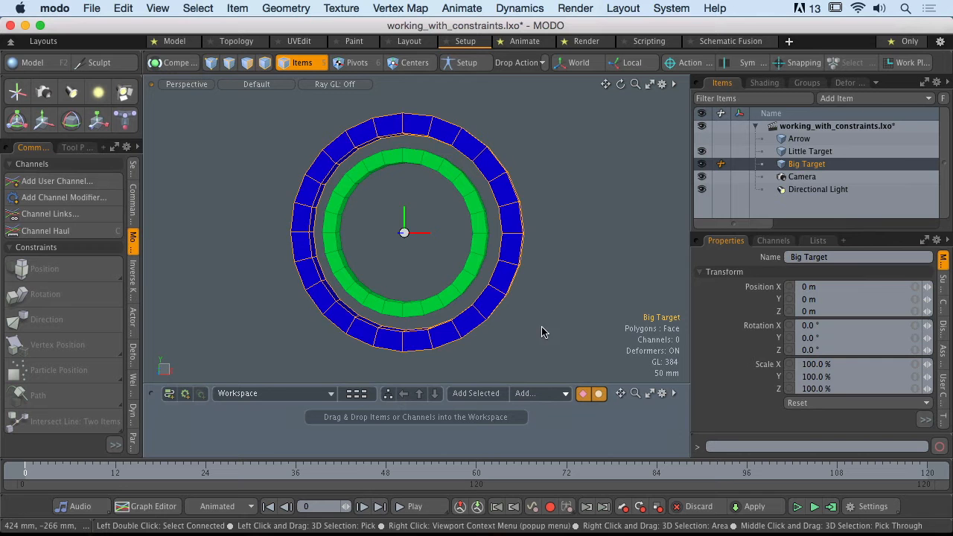
left_click(481, 240)
left_click(424, 257)
left_click_drag(424, 257, 417, 277, "ctrl+alt")
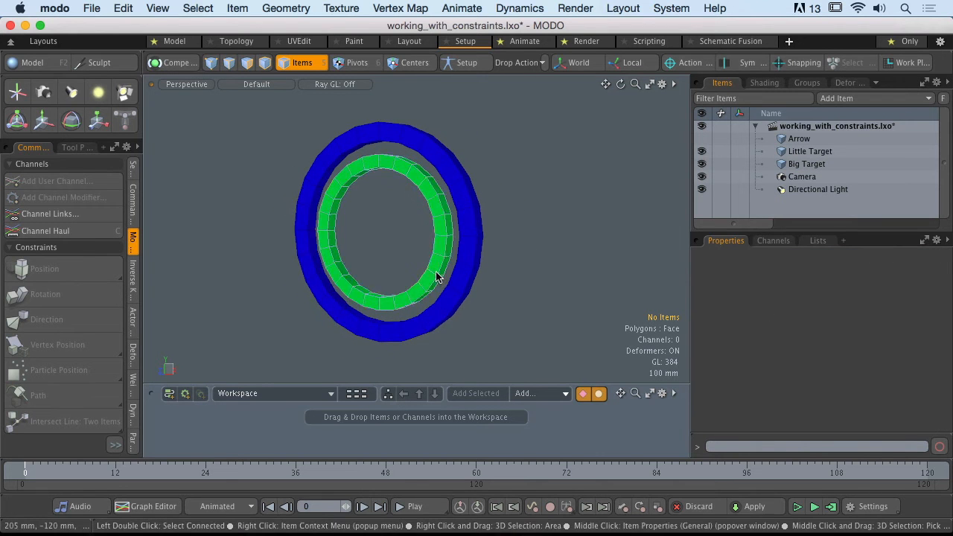
left_click(438, 277)
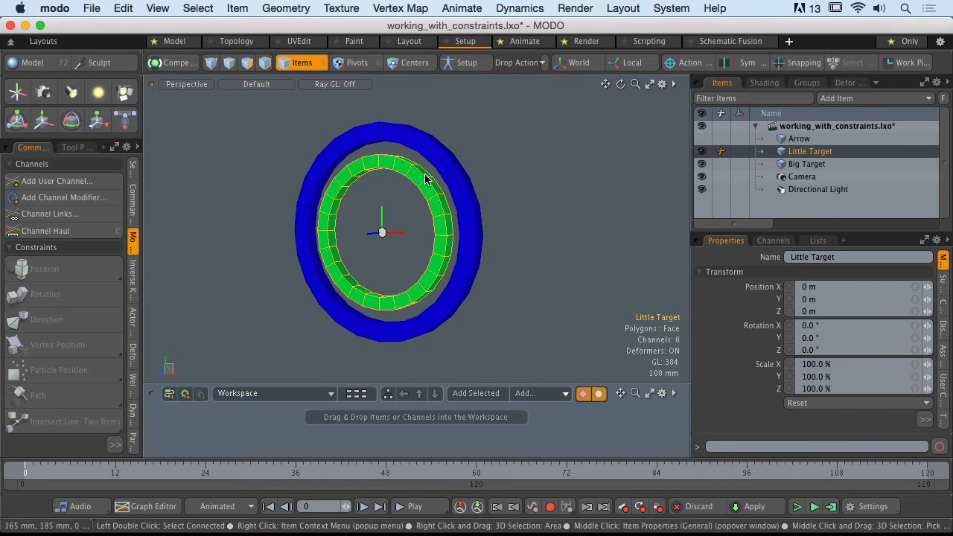
left_click_drag(375, 230, 403, 238, "alt")
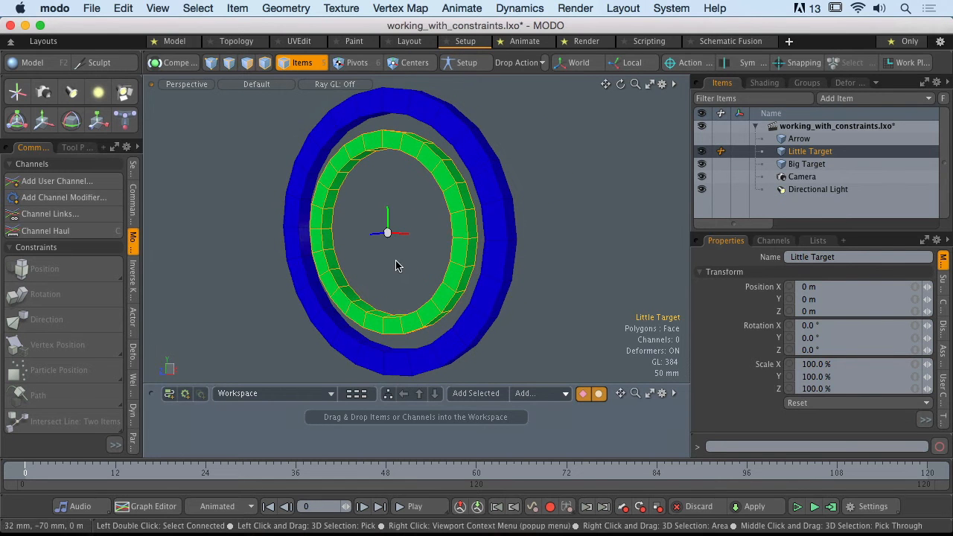
left_click(508, 292)
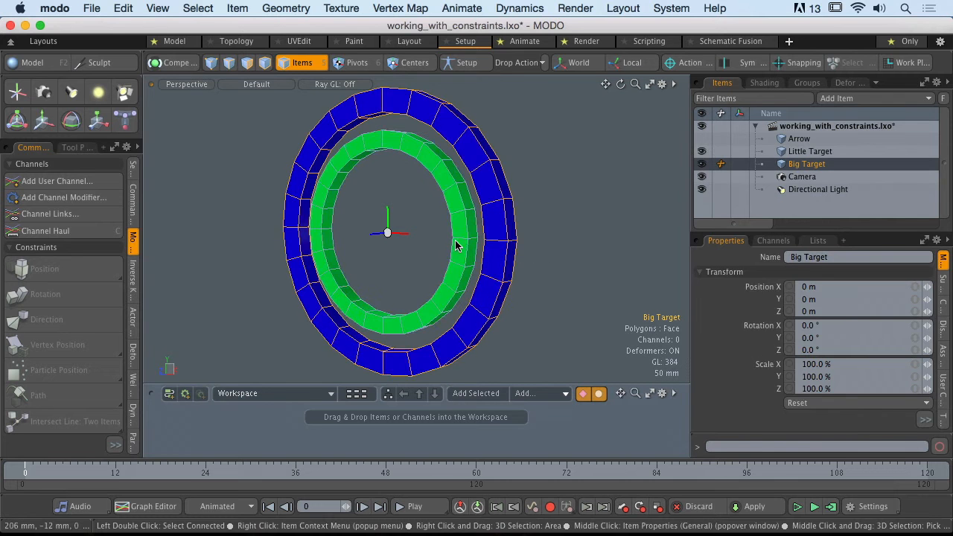
left_click(461, 249)
left_click(503, 274)
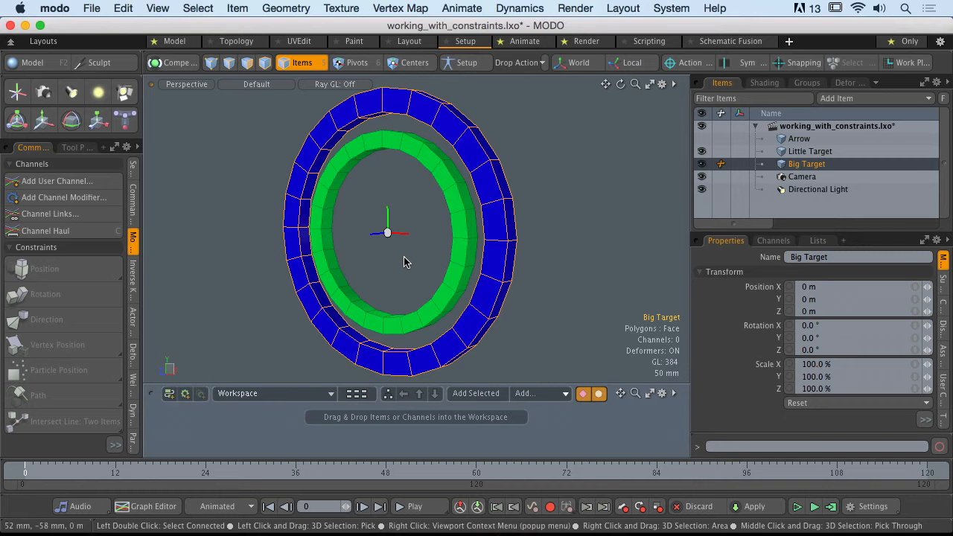
left_click_drag(390, 237, 420, 219, "alt")
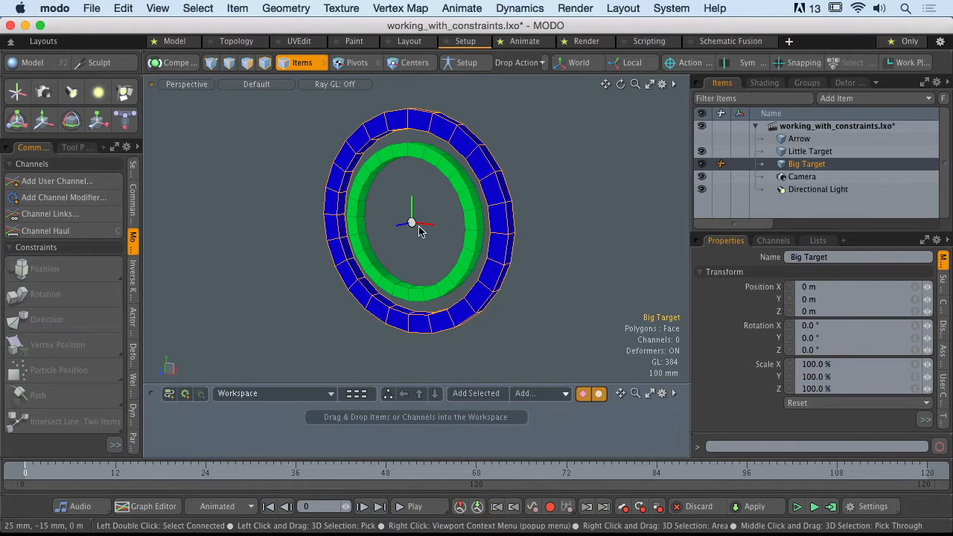
Step: Move the Little Target to about 590 mm along the Z axis, away from the Big Target
left_click(780, 153)
left_click_drag(639, 178, 593, 209, "alt")
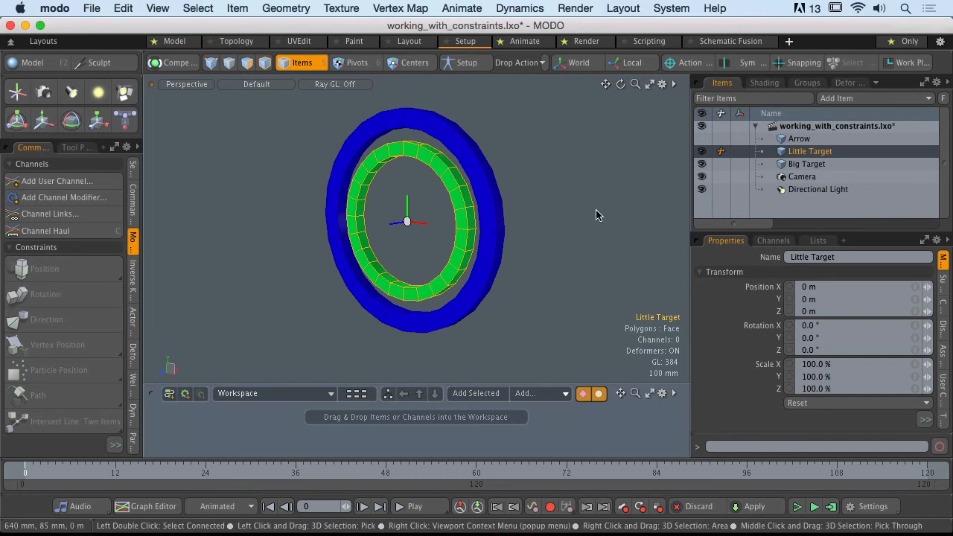
key("y")
left_click_drag(404, 230, 255, 252, "alt")
key("Escape")
Step: Examine the separated Little Target and Big Target rings by selecting them together and individually
left_click_drag(326, 172, 323, 219, "alt")
left_click(323, 219)
left_click(462, 153, "shift")
left_click_drag(461, 153, 307, 239, "alt")
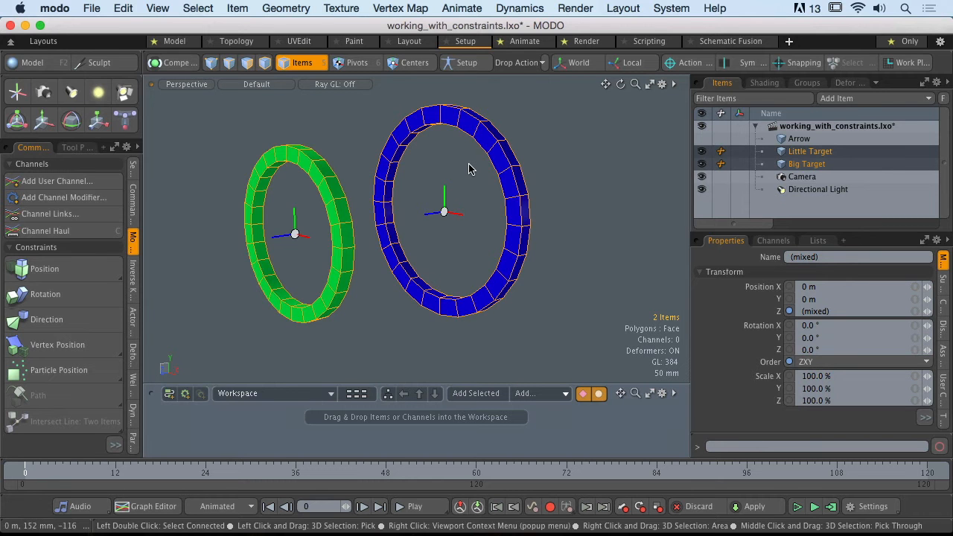
left_click(437, 157)
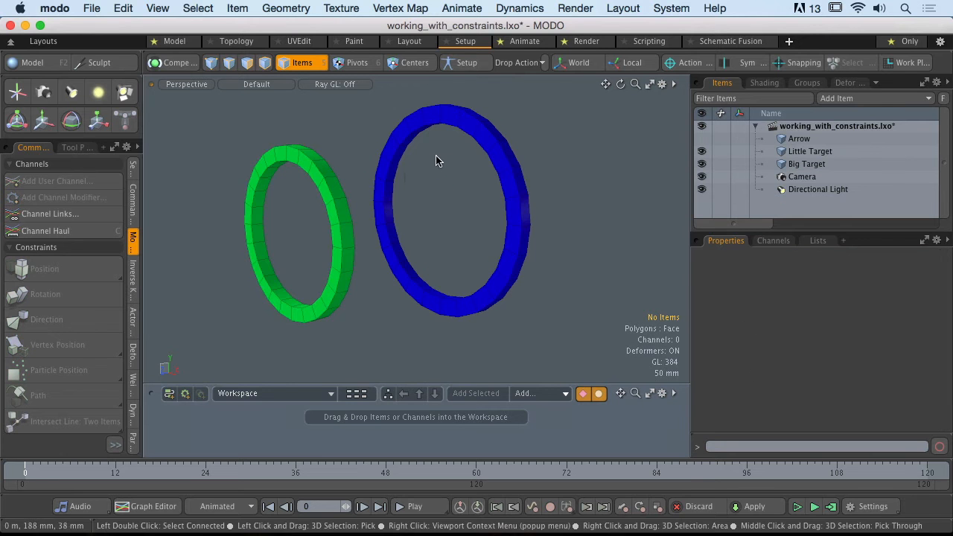
left_click_drag(436, 157, 351, 201, "alt")
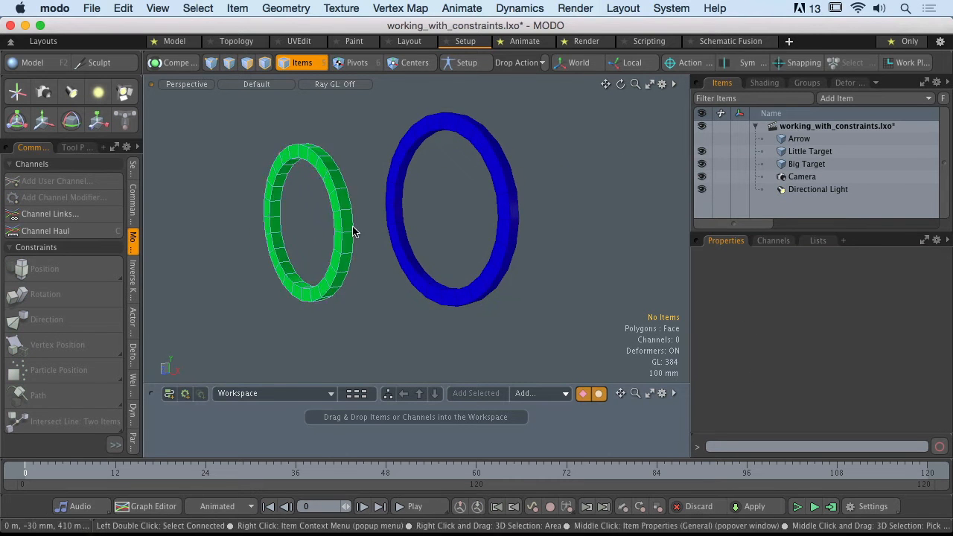
left_click(495, 173)
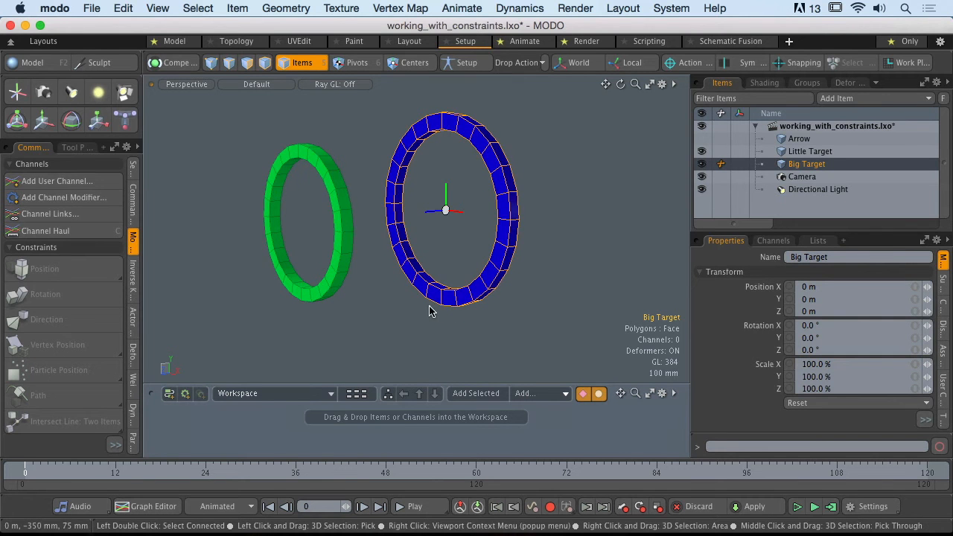
left_click(347, 276)
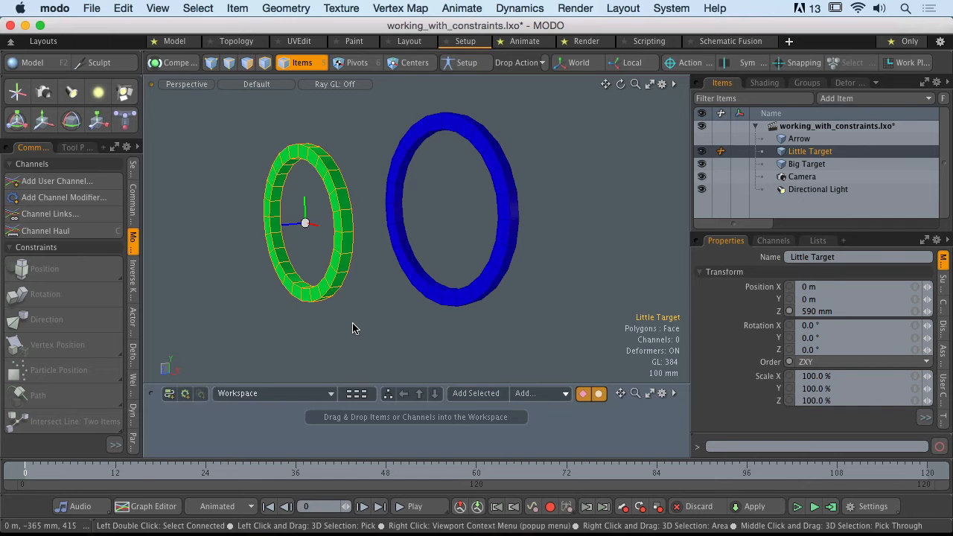
left_click_drag(364, 314, 352, 289, "alt")
left_click_drag(316, 208, 322, 239, "alt")
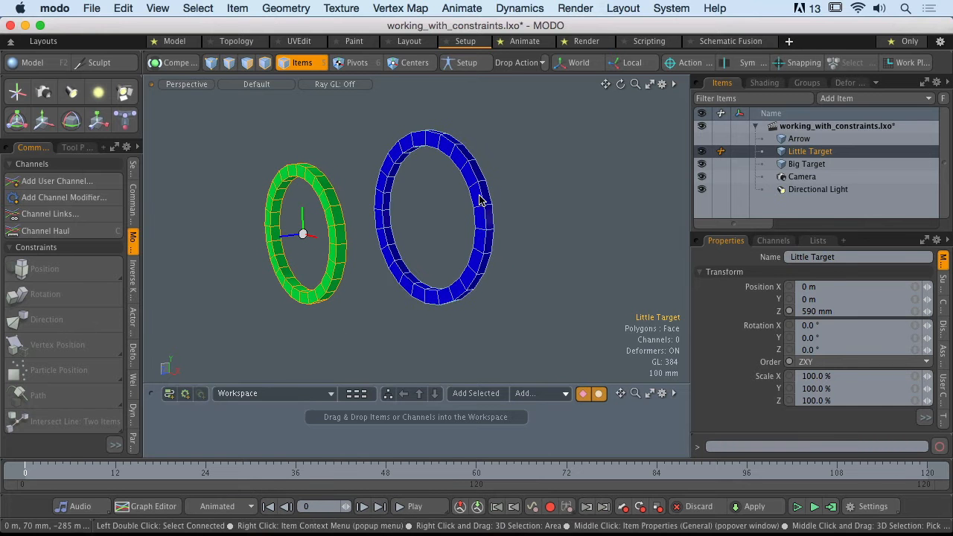
left_click(448, 144)
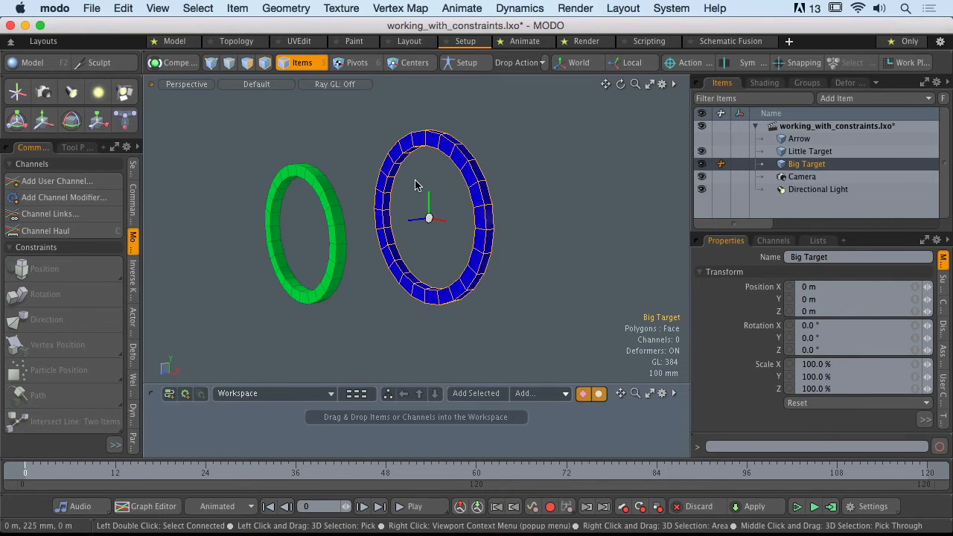
left_click(395, 321)
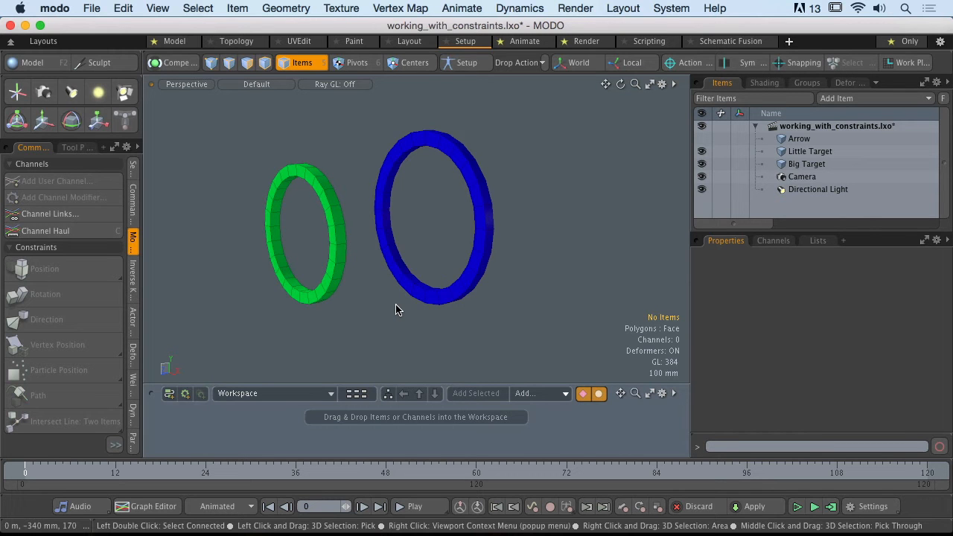
scroll(398, 223, "up", 3)
left_click_drag(398, 223, 455, 221, "alt+shift")
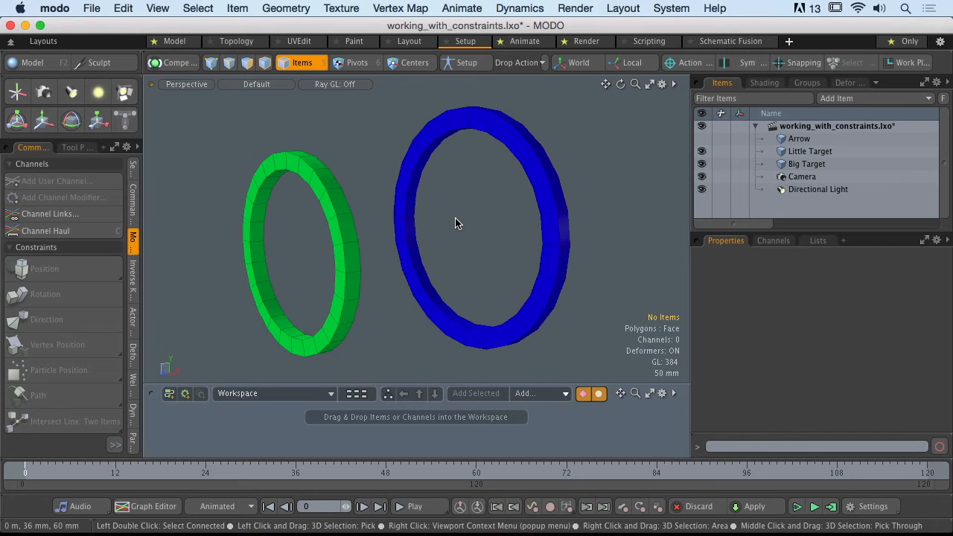
left_click(336, 210)
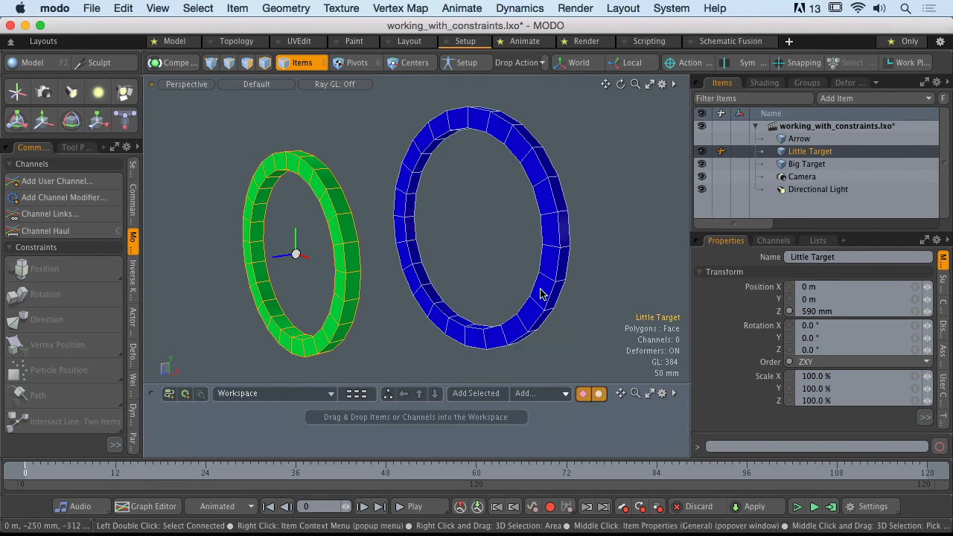
left_click(474, 251)
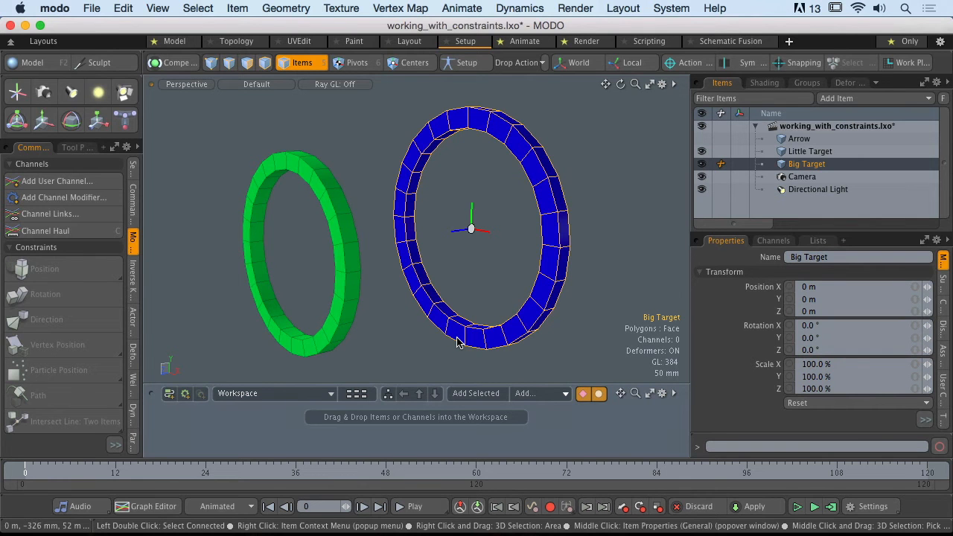
left_click(355, 313)
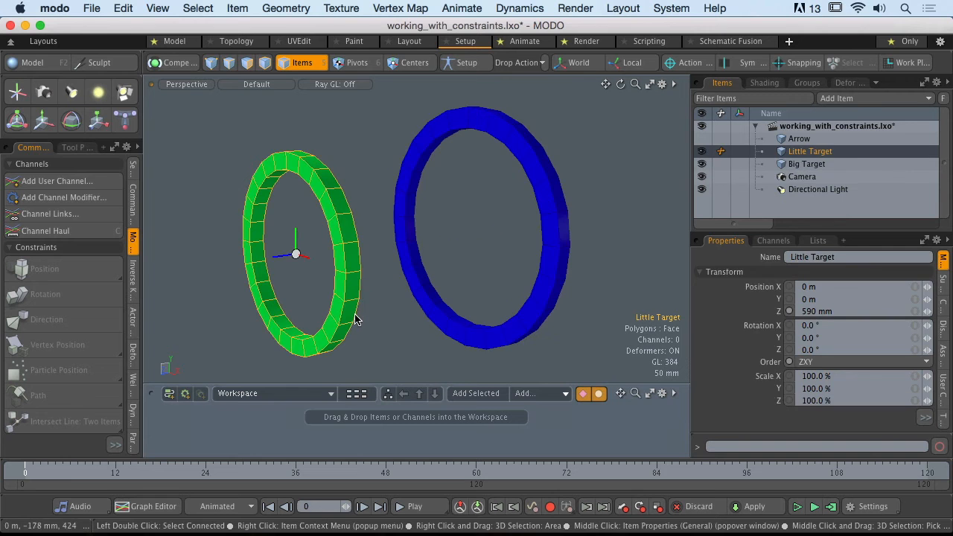
left_click(545, 299)
left_click(458, 292)
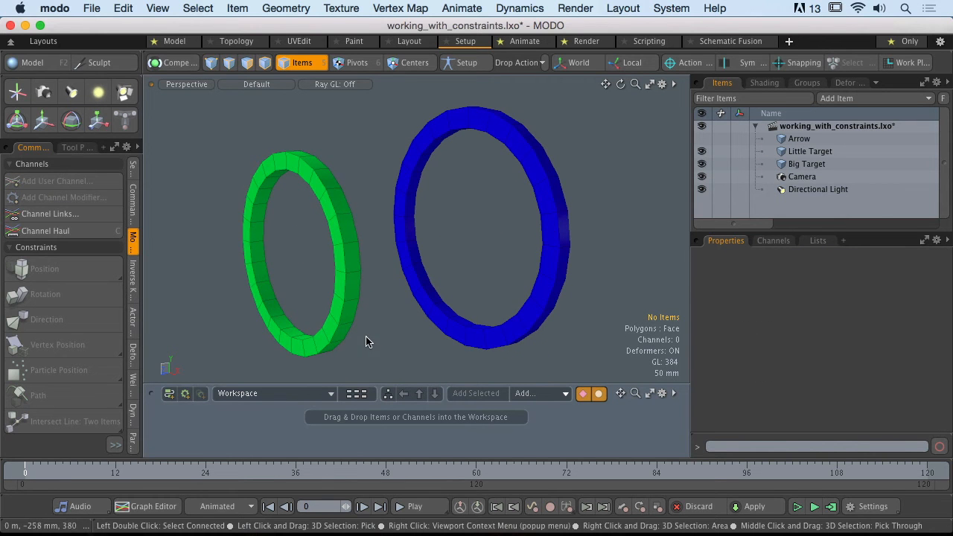
Step: Try to apply a Position constraint without a valid selection of the item to constrain and its target
left_click(352, 208)
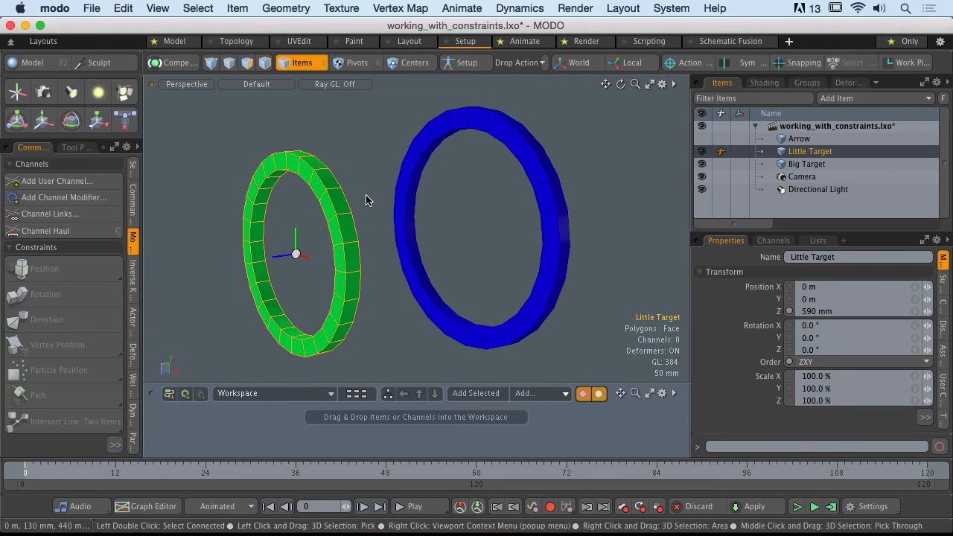
left_click(550, 160, "shift")
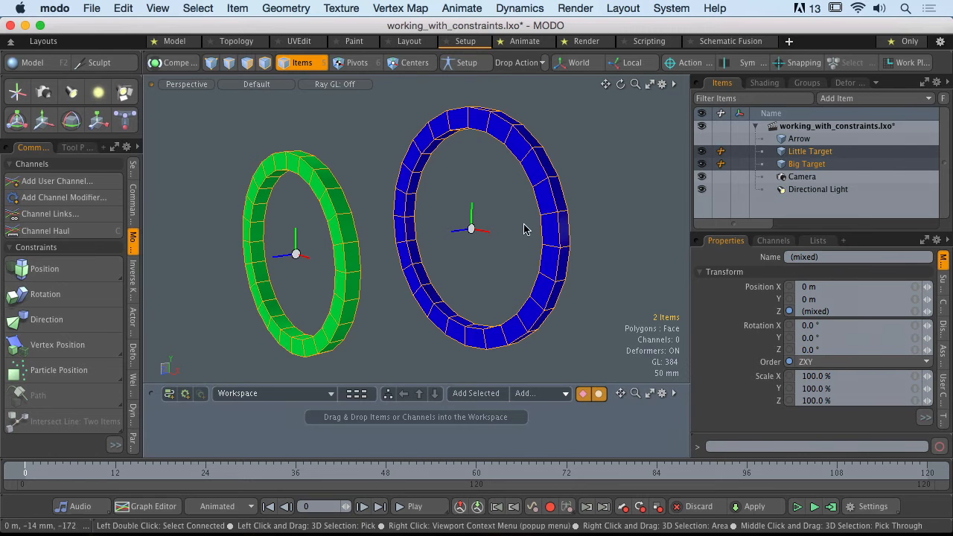
left_click(462, 177)
left_click(46, 277)
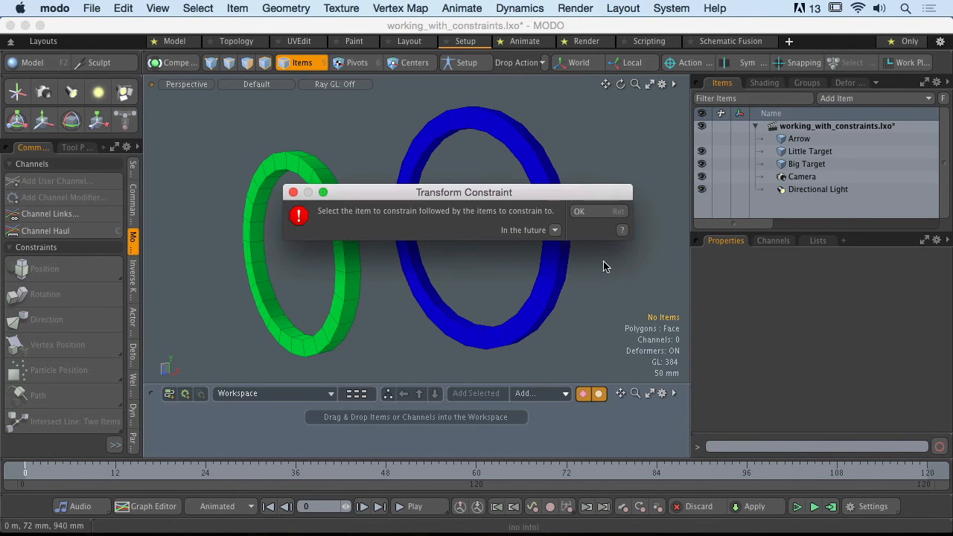
left_click(601, 215)
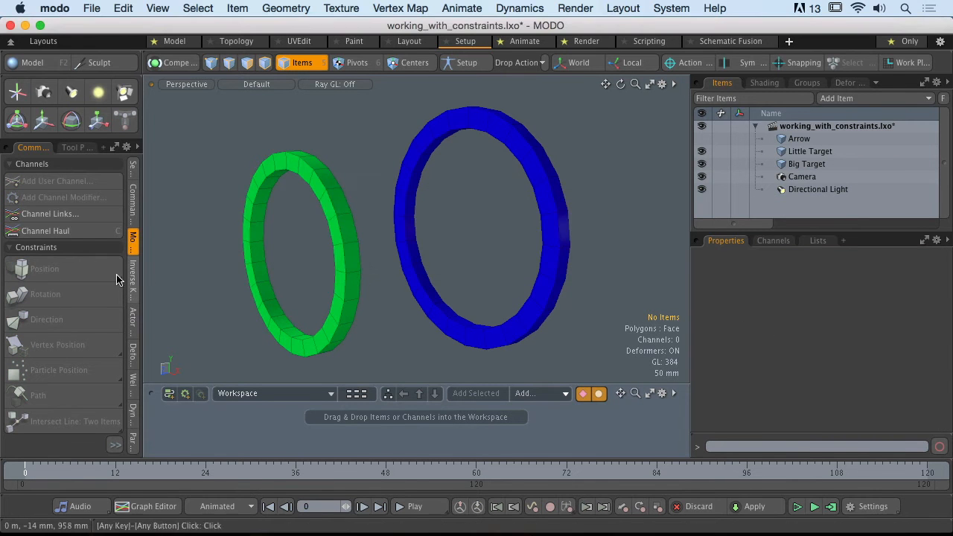
left_click(54, 269)
left_click_drag(453, 186, 458, 181)
left_click(596, 205)
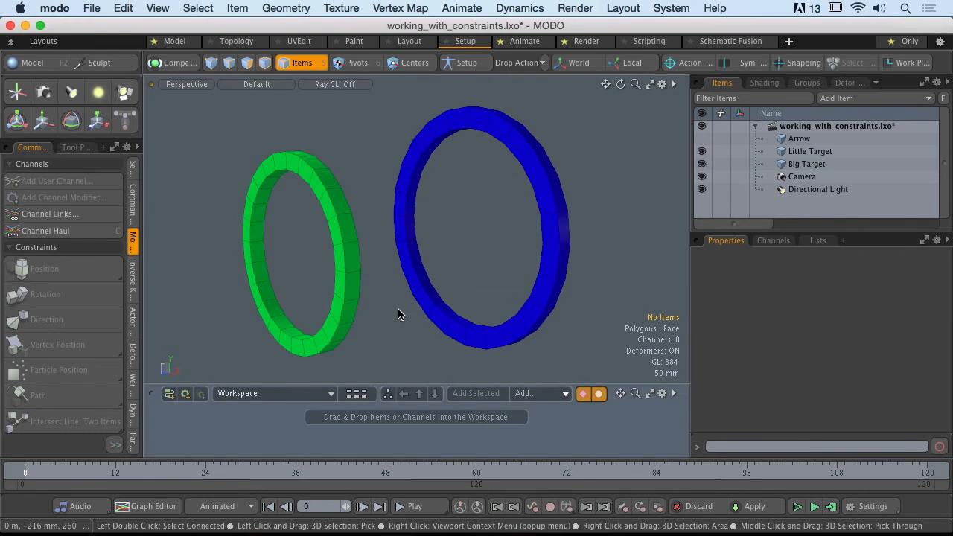
Step: Constrain the position of the Little Target to the Big Target with a Position constraint
left_click(360, 277)
key("shift")
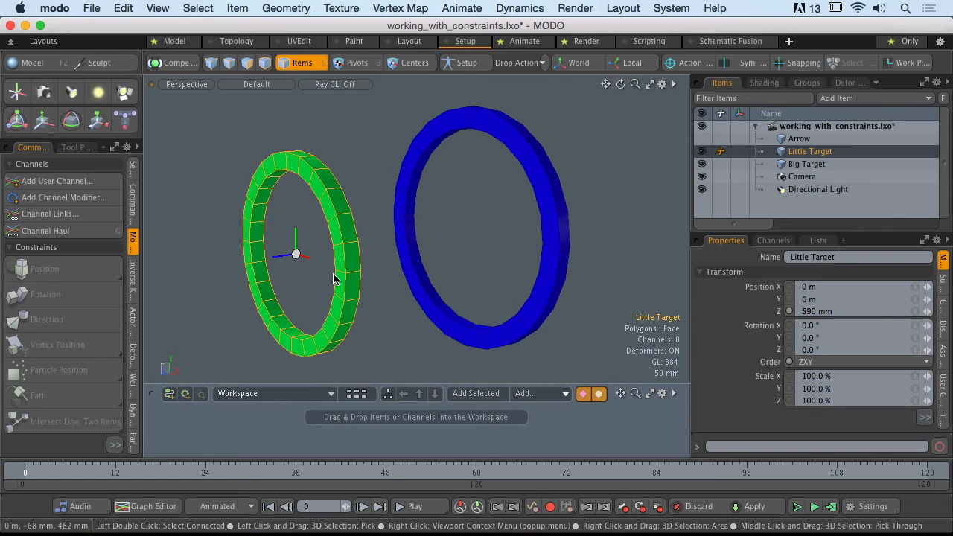
left_click(409, 167, "shift")
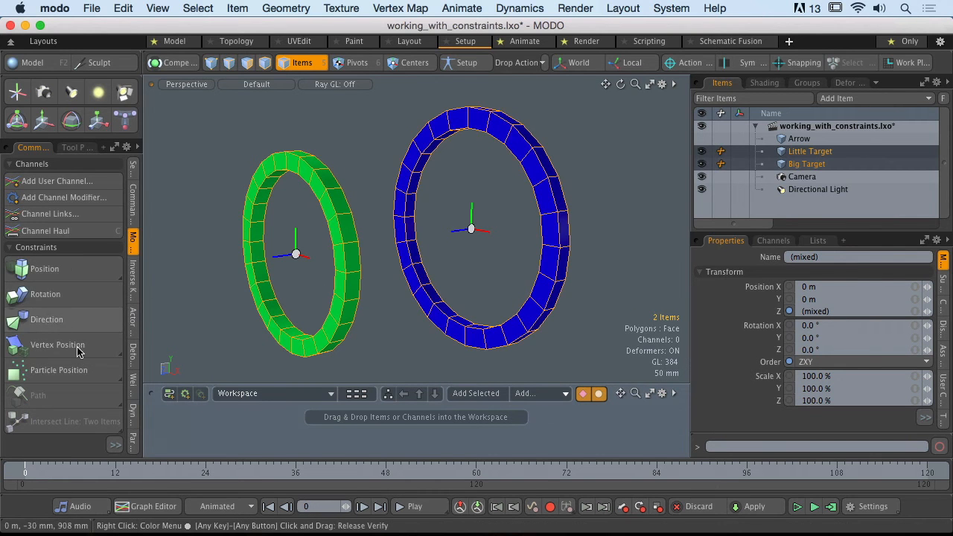
left_click(55, 274)
left_click(483, 198)
left_click_drag(484, 198, 412, 181, "alt")
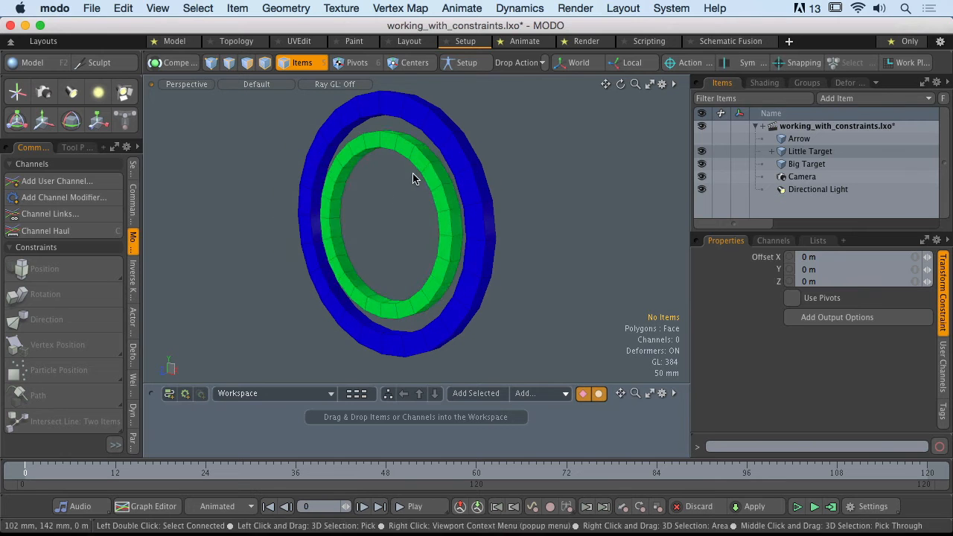
Step: Move the Big Target to about -182 mm along the Z axis with the Transform tool
left_click(443, 190)
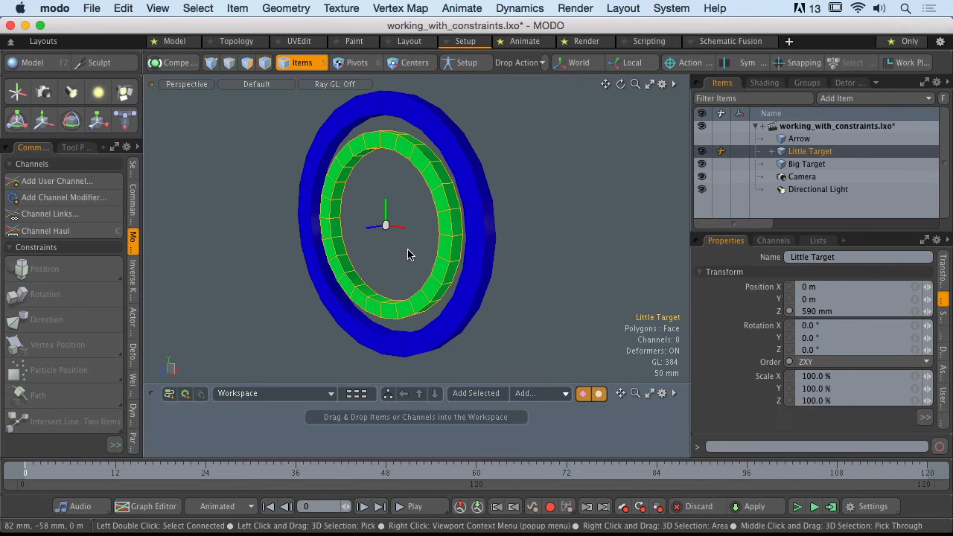
left_click(464, 182)
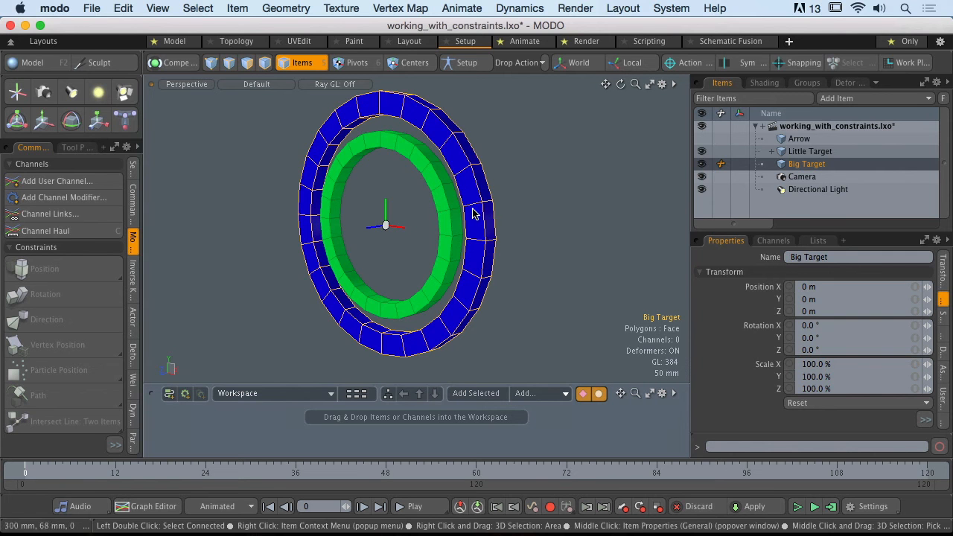
key("y")
left_click_drag(437, 221, 392, 219, "ctrl+alt")
left_click_drag(393, 219, 355, 234, "ctrl+alt")
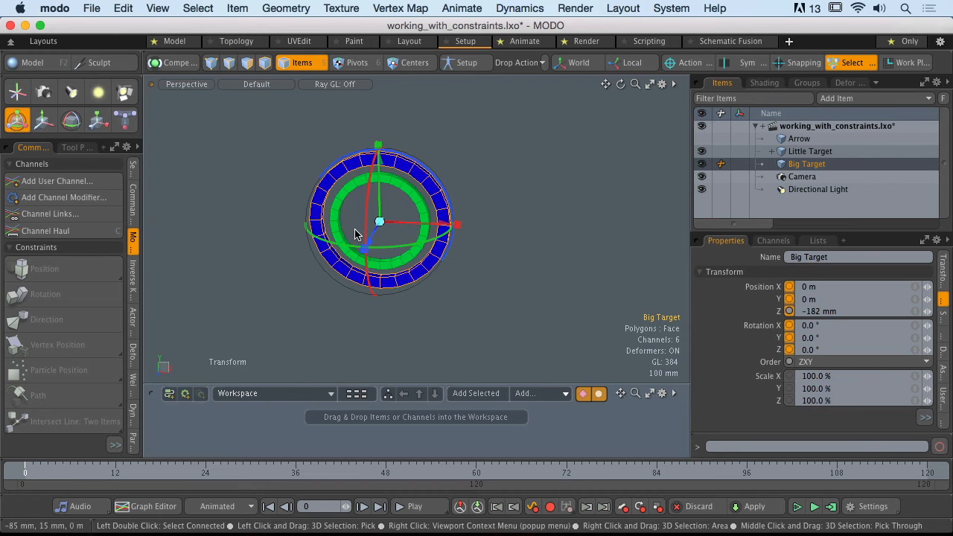
Step: Rotate the Big Target about 52.5° around its X axis to test the position-constrained Little Target
left_click_drag(355, 234, 435, 225, "alt")
left_click(438, 227)
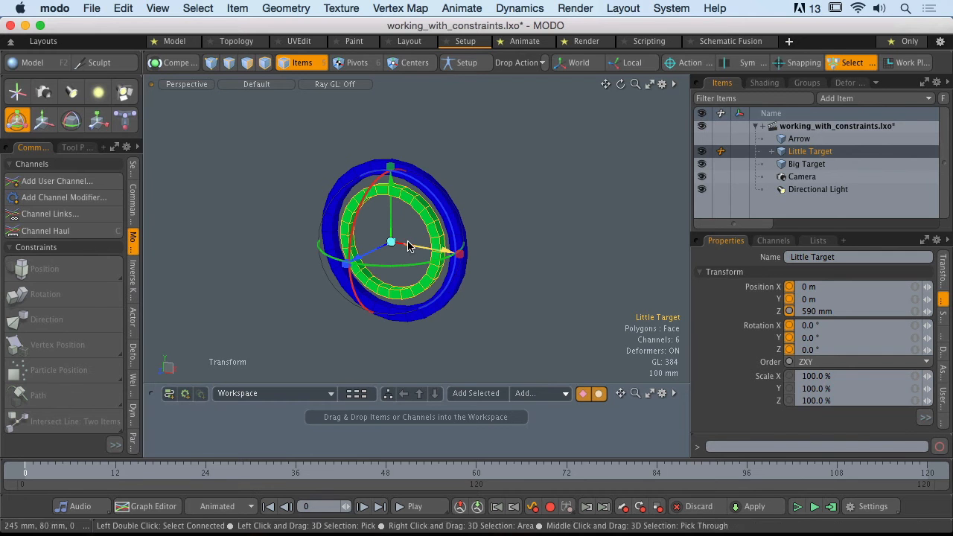
left_click(447, 202)
left_click_drag(364, 203, 355, 249)
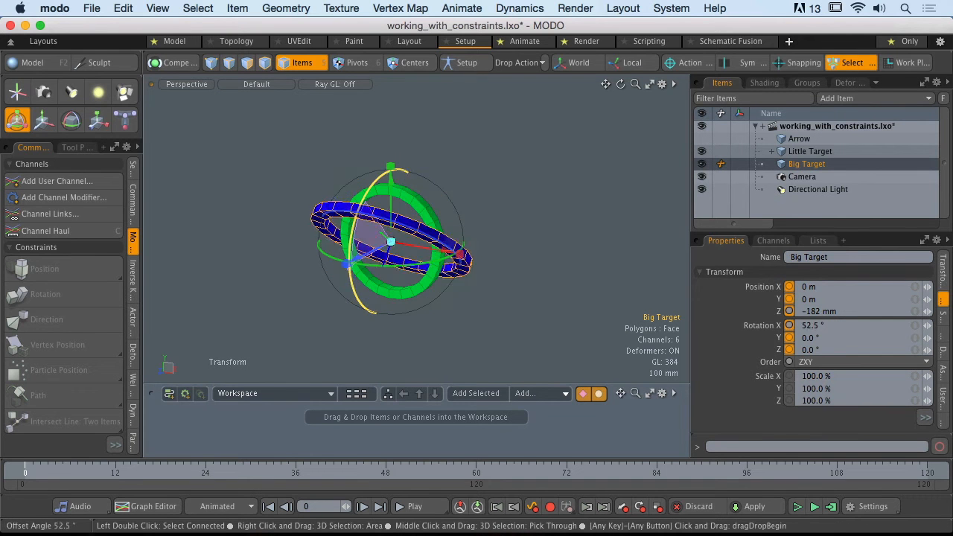
left_click_drag(366, 207, 391, 138)
Step: Move the Little Target to about 56 mm on Y and rotate it about -18° around X
left_click_drag(403, 195, 447, 209, "alt")
left_click(447, 191)
left_click_drag(447, 209, 389, 170, "alt+shift")
key("q")
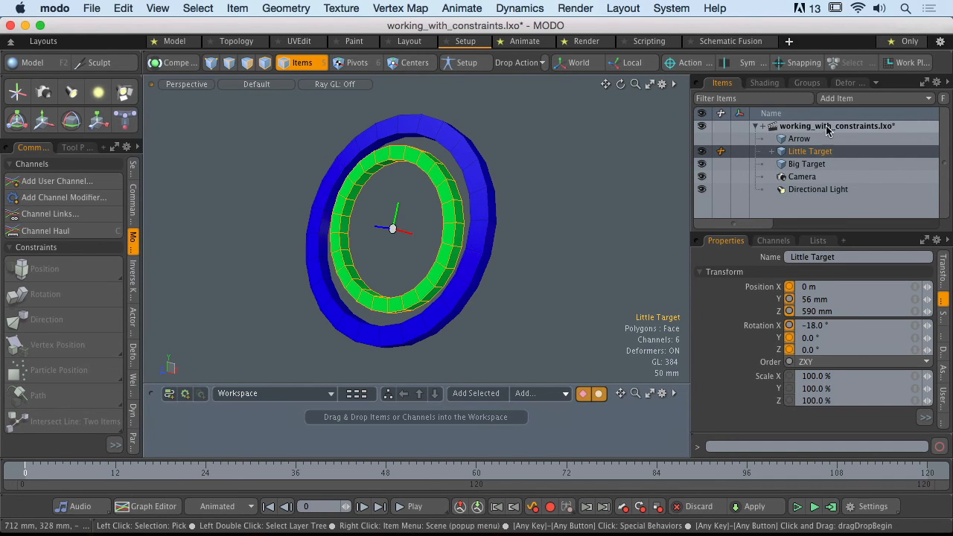
Step: Examine the Position Constraint entries nested under the scene and under the Little Target in the item list
left_click(764, 131)
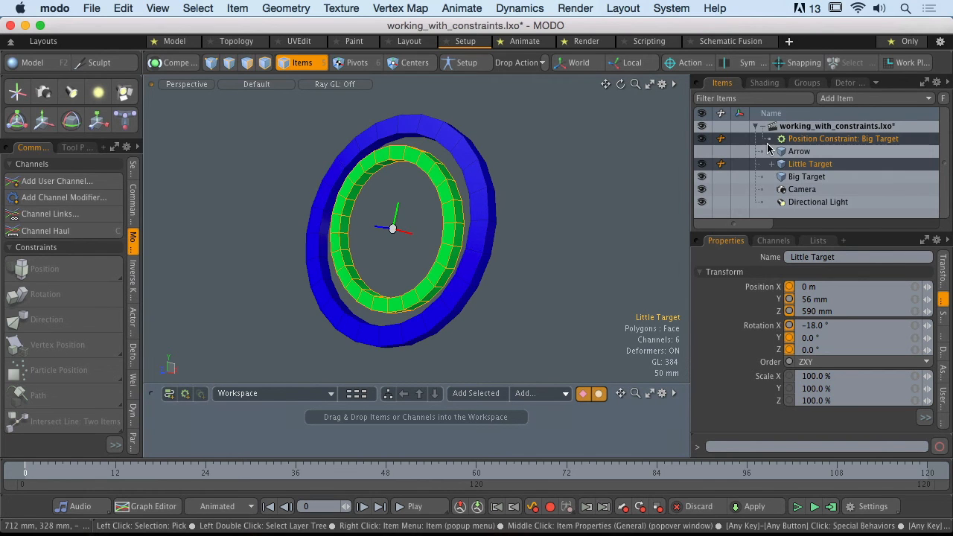
left_click(806, 140)
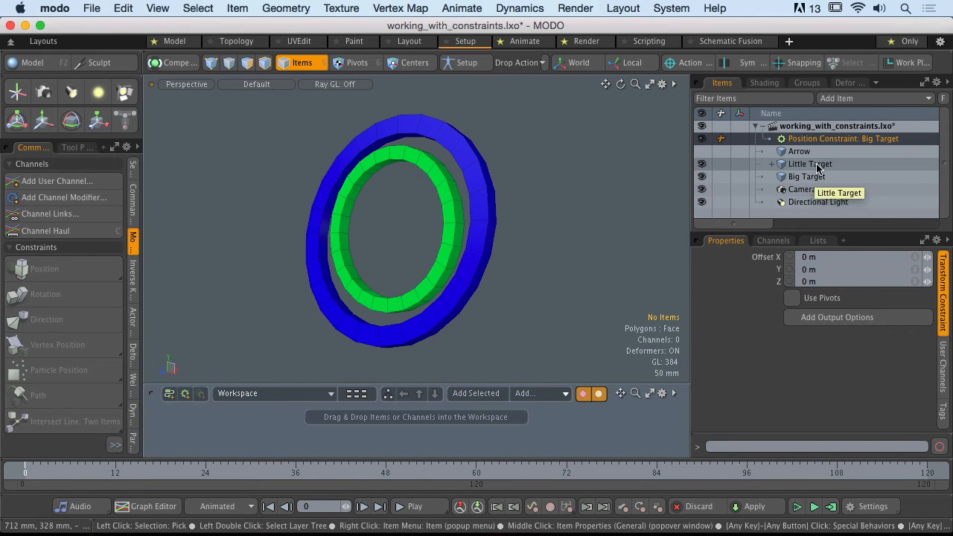
left_click(811, 164)
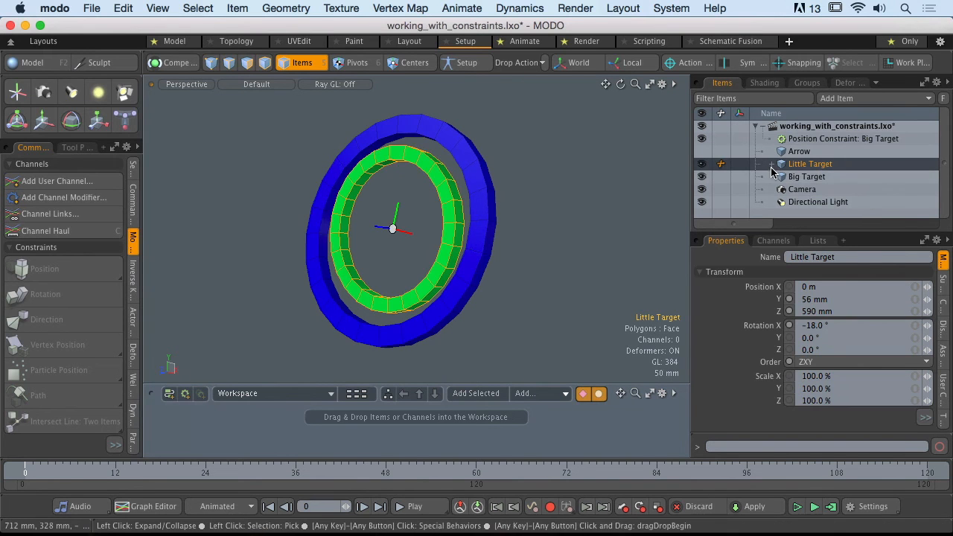
left_click(772, 164)
left_click(827, 177)
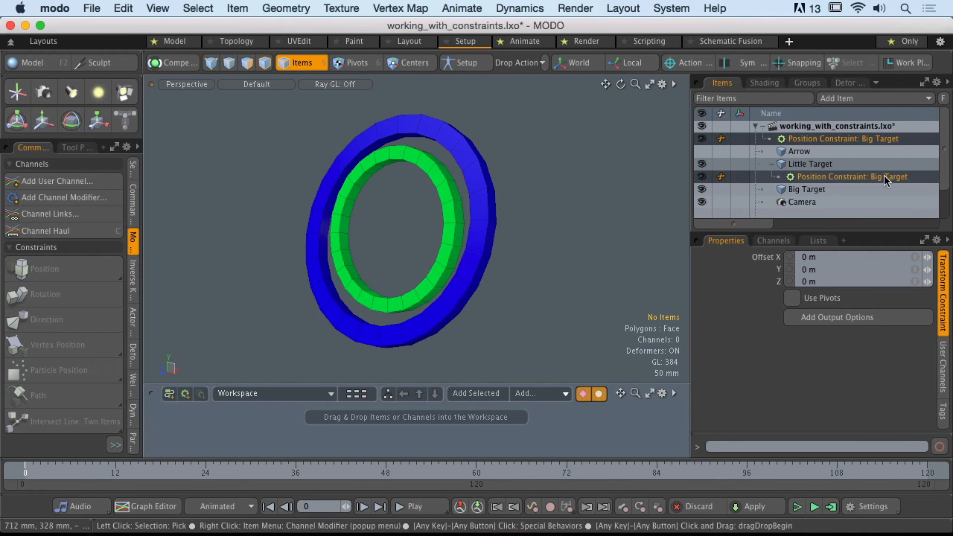
left_click(772, 164)
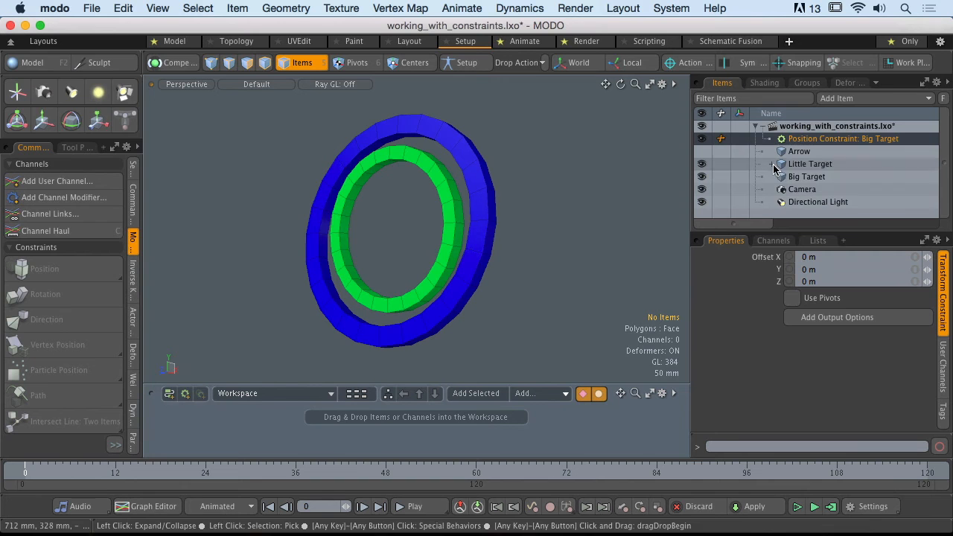
left_click(801, 128)
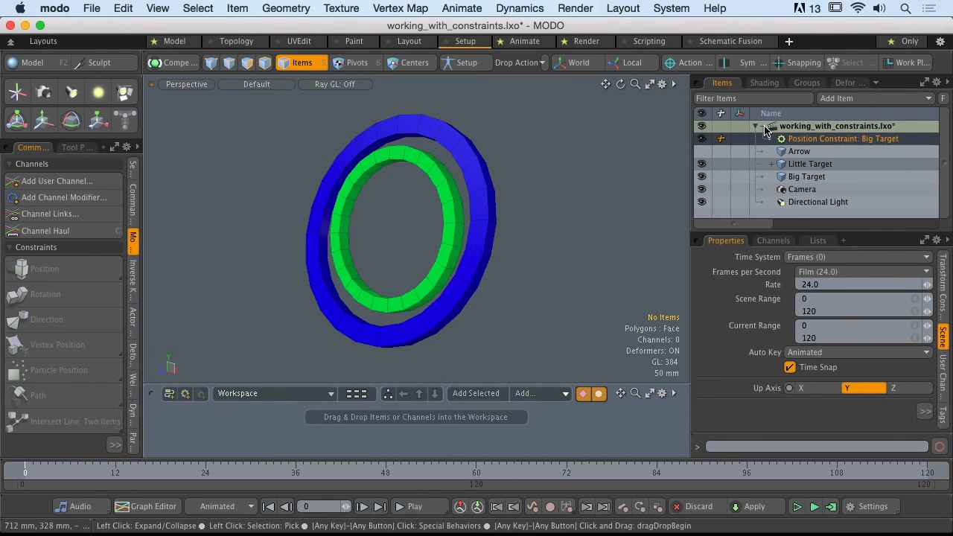
left_click(764, 127)
left_click(763, 128)
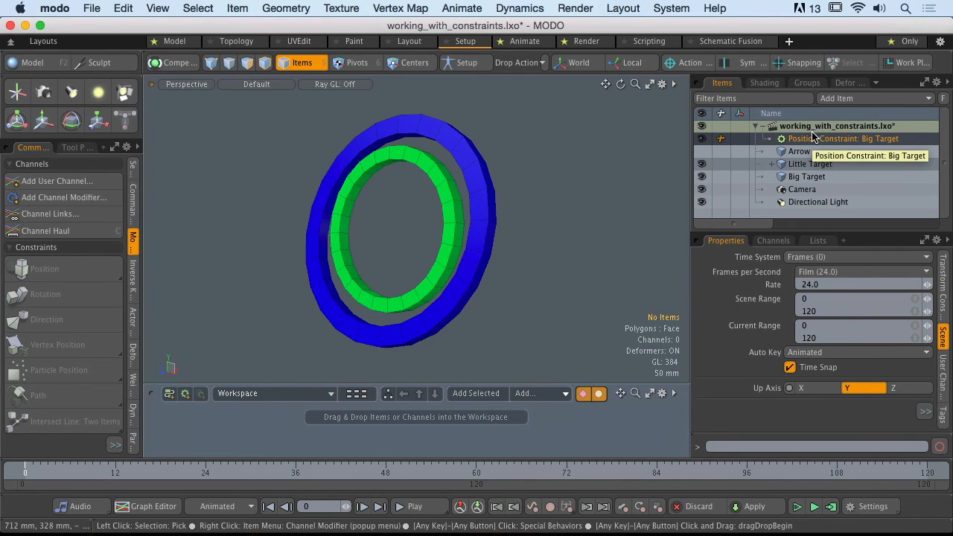
Step: Set the Z offset of the Little Target's Position Constraint to about 465 mm
left_click(789, 166)
left_click(772, 164)
left_click(818, 179)
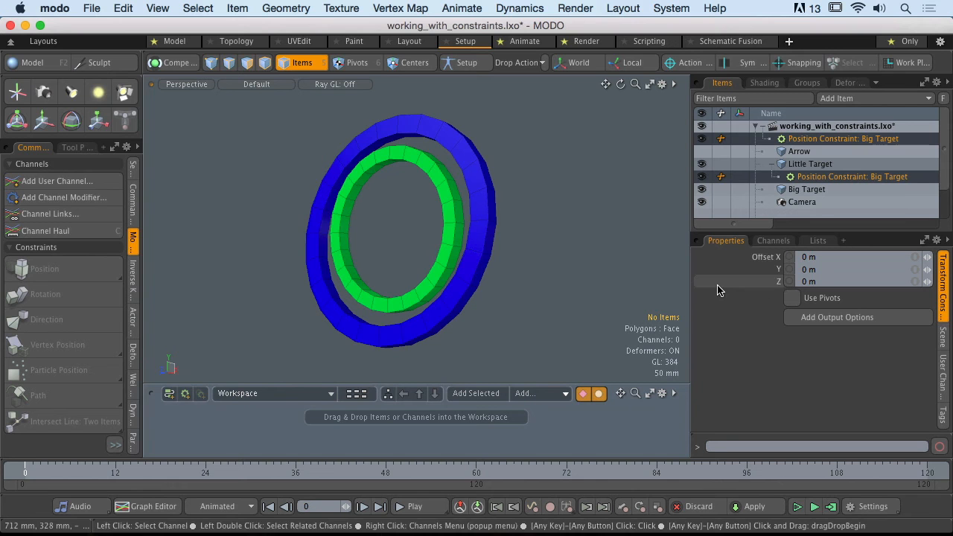
left_click_drag(454, 260, 534, 224, "alt")
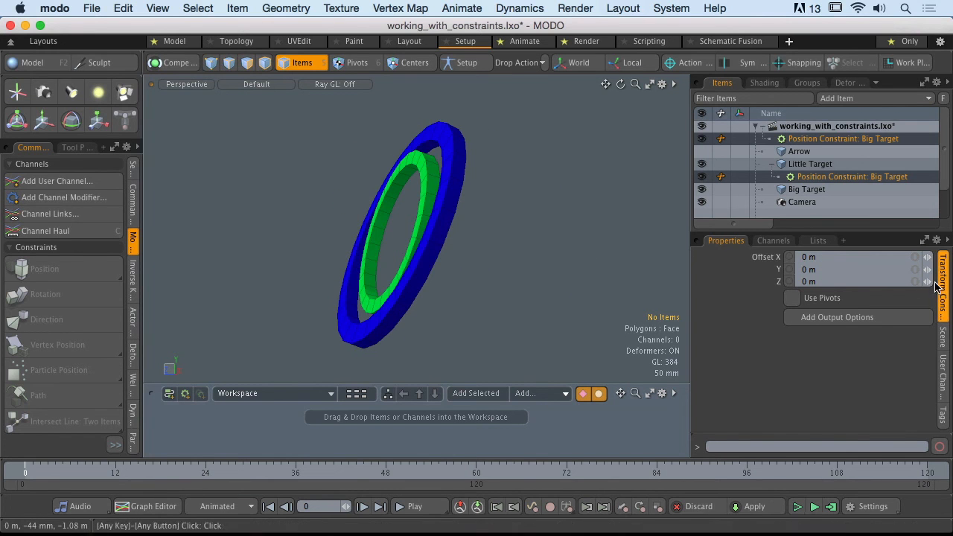
left_click_drag(927, 281, 395, 233)
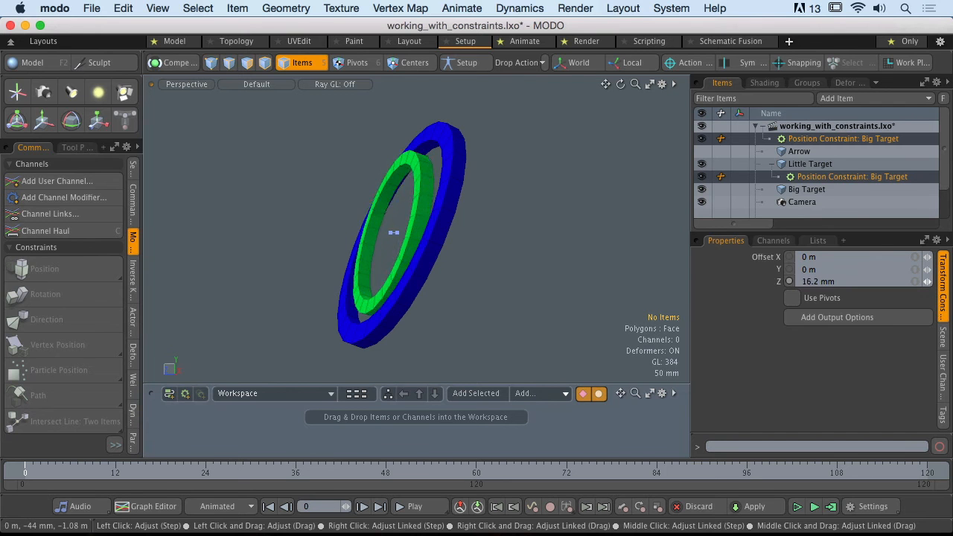
left_click_drag(929, 284, 937, 283)
Step: Move the Big Target to about -235 mm on X and 120 mm on Y with the Transform tool
left_click_drag(264, 284, 458, 266, "alt")
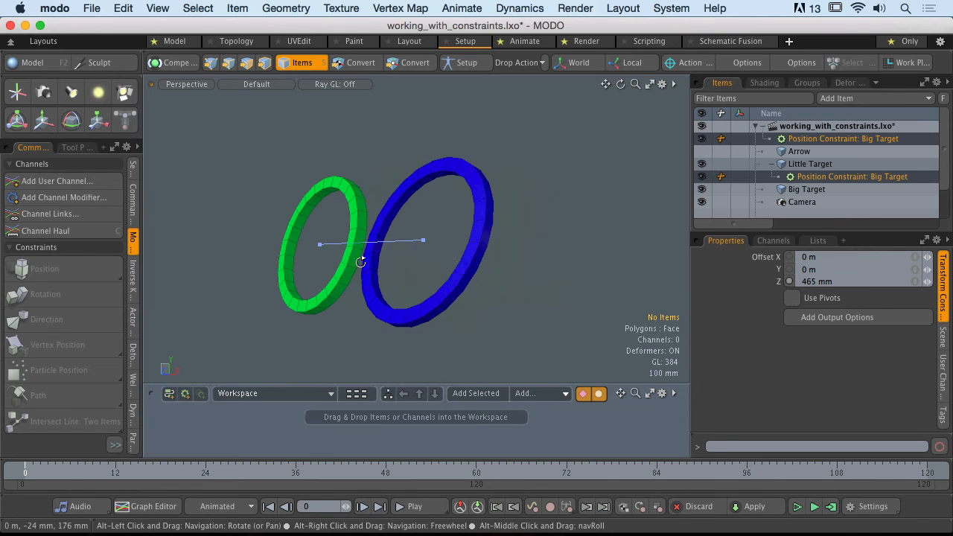
left_click(463, 266)
key("y")
left_click_drag(380, 196, 369, 222)
left_click_drag(295, 243, 344, 290, "alt")
Step: Examine the offset Little Target and Big Target from another angle by selecting each ring individually
left_click(321, 274)
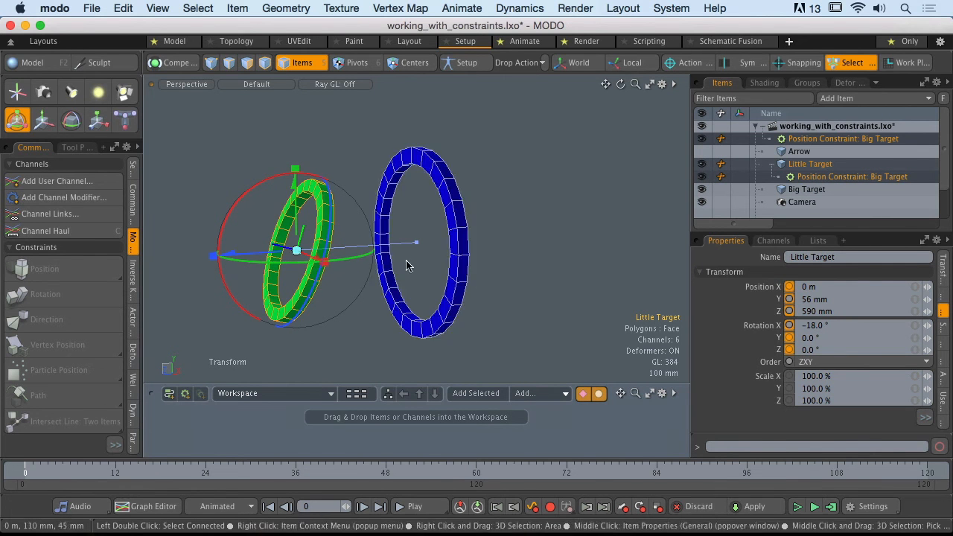
left_click(460, 286)
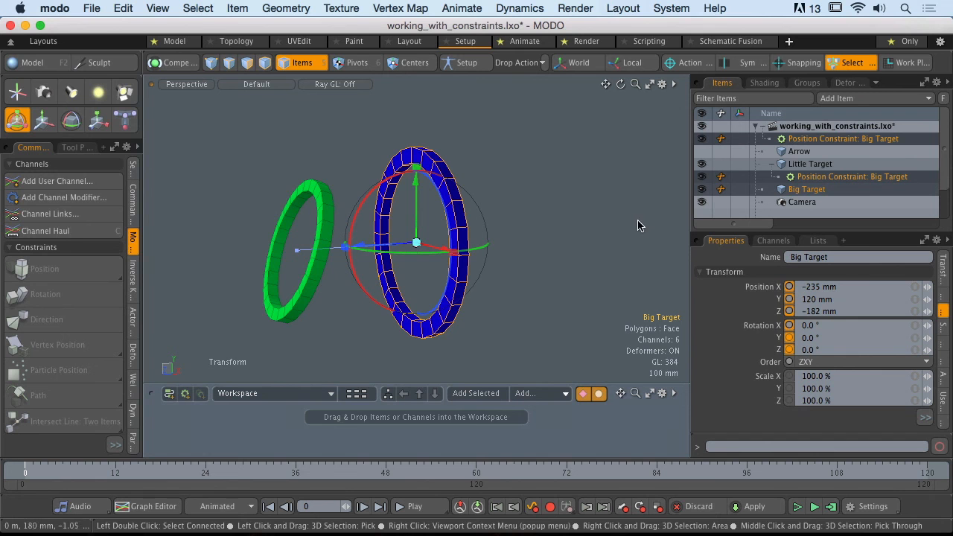
left_click(543, 211)
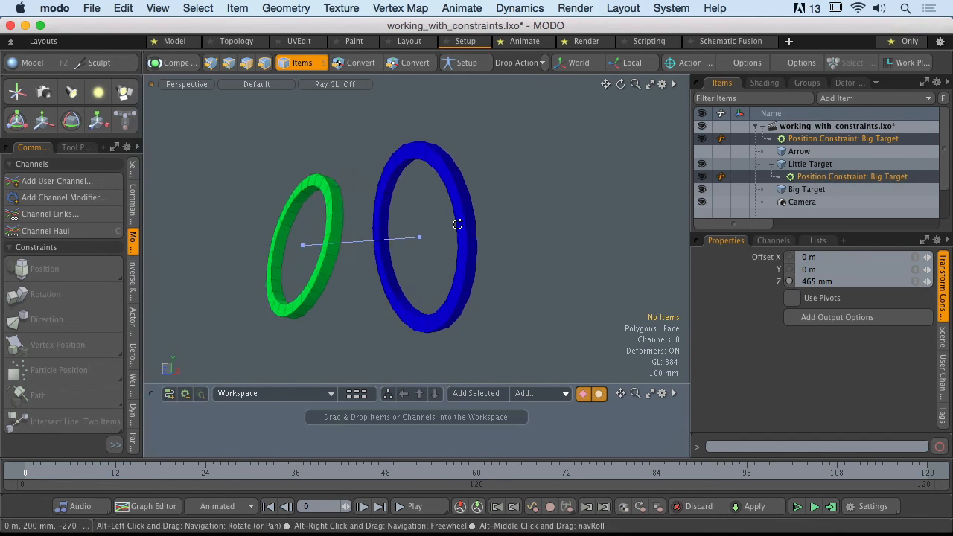
left_click_drag(402, 237, 430, 241, "alt")
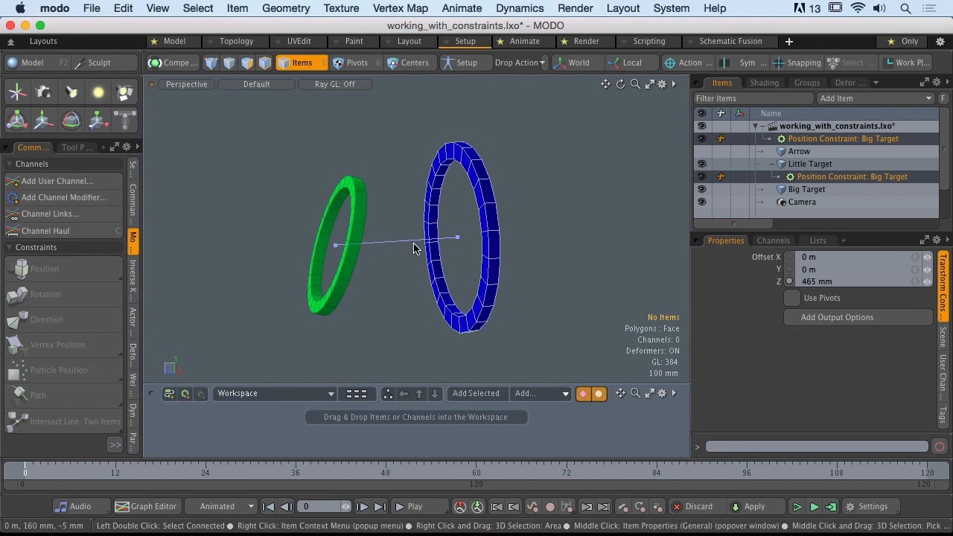
left_click(357, 237)
left_click(495, 267)
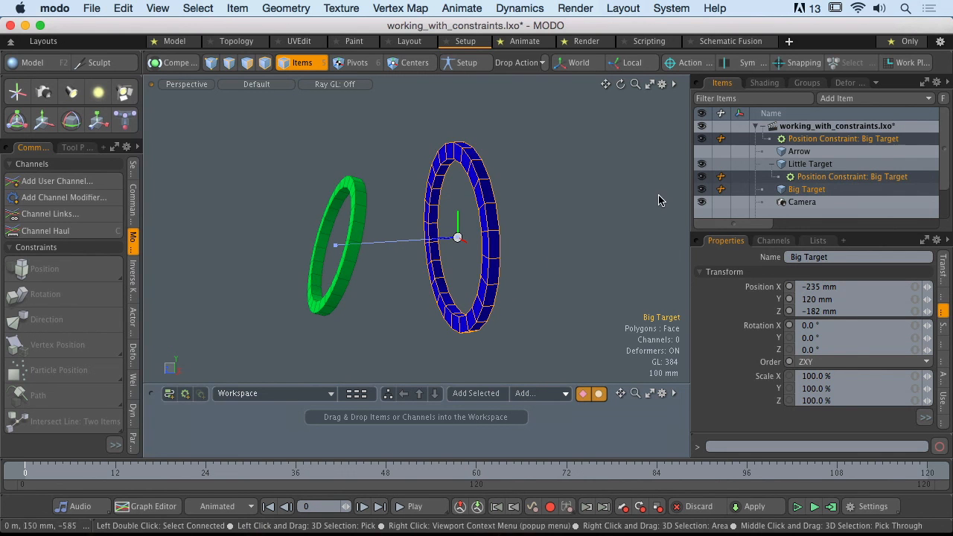
Step: Delete the Position Constraint nested under the Little Target
left_click(812, 178)
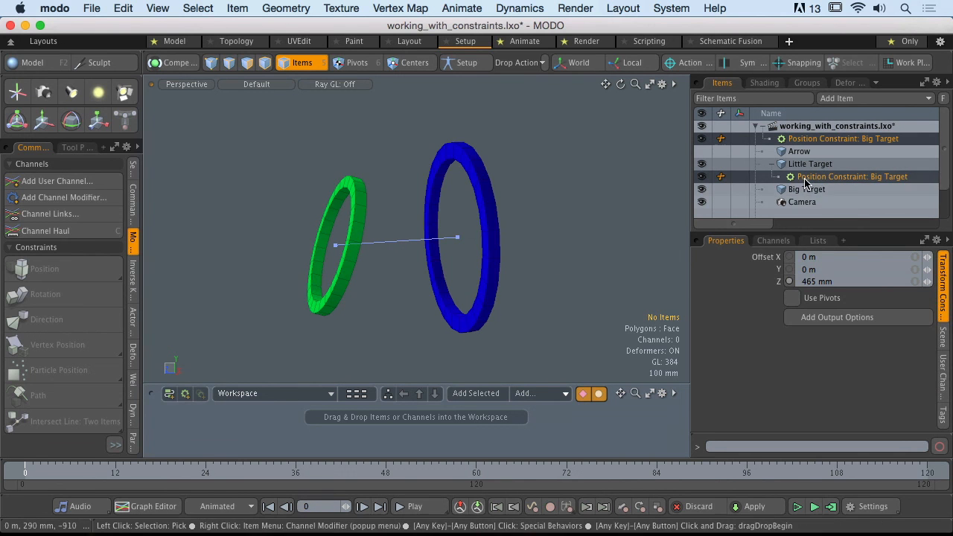
right_click(805, 184)
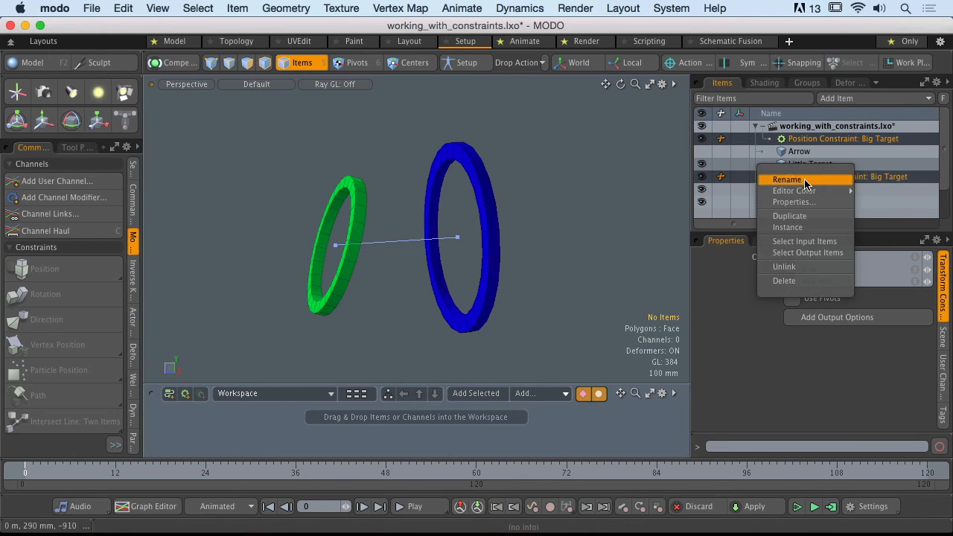
left_click(809, 281)
Step: Reset the Little Target's Y and Z positions to 0 m and its X rotation to 0°
left_click_drag(458, 271, 468, 242, "alt")
left_click_drag(468, 241, 421, 243, "ctrl+alt")
left_click(810, 151)
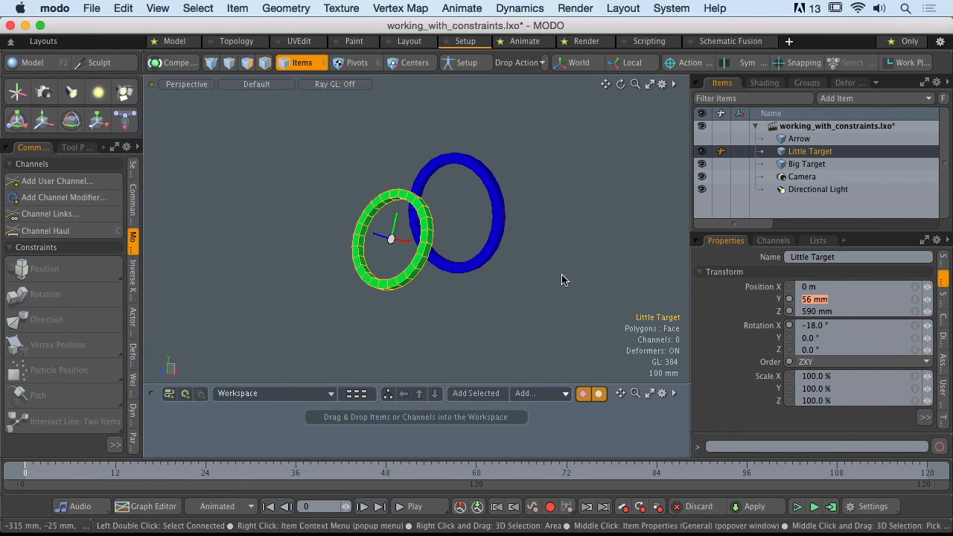
left_click_drag(472, 251, 447, 245, "alt")
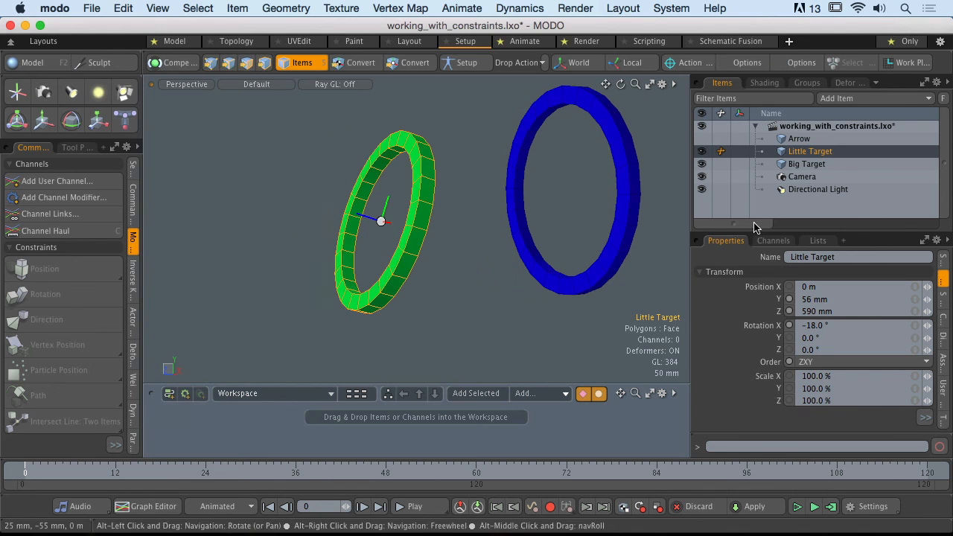
left_click(839, 302)
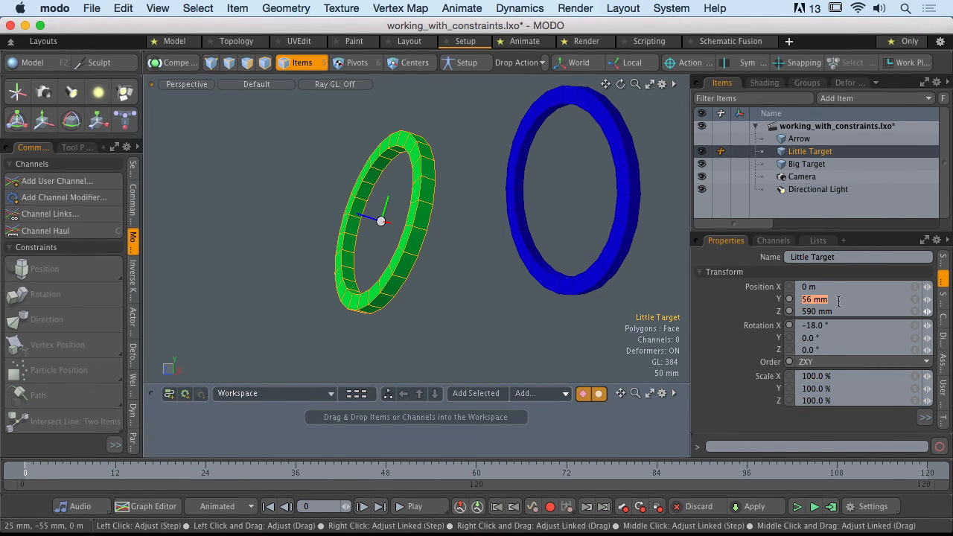
type("0")
key("Tab")
type("0")
key("Return")
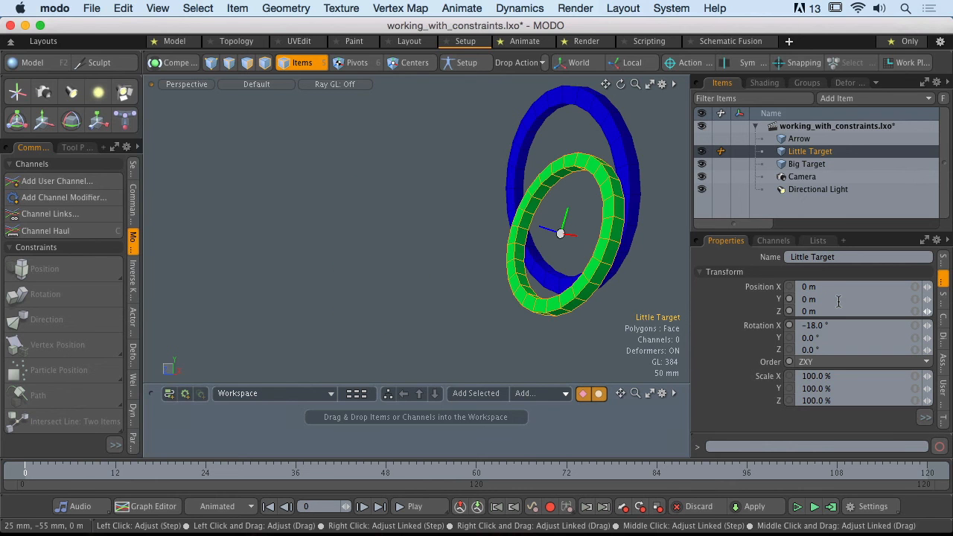
left_click(826, 323)
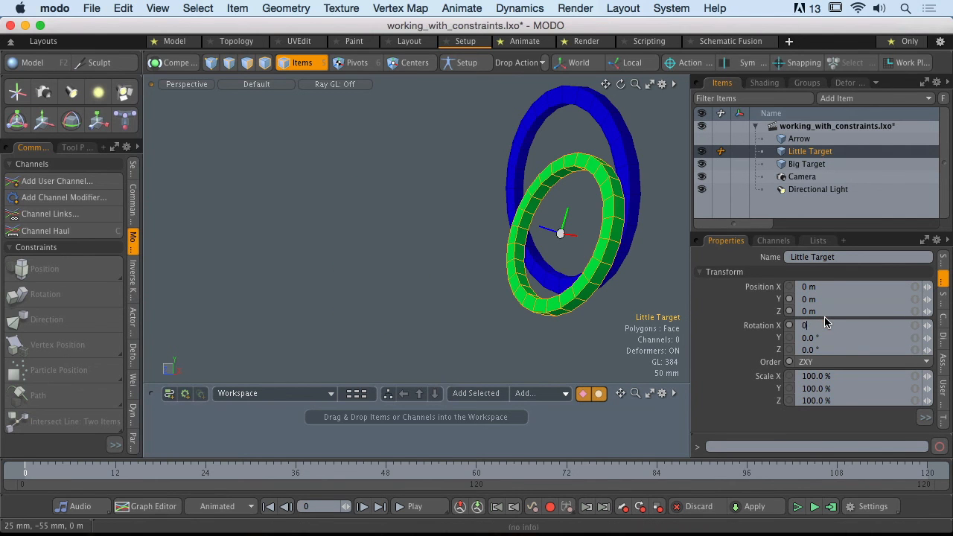
type("0")
key("Return")
Step: Reset the Big Target's X, Y and Z positions to 0 m
left_click_drag(445, 225, 405, 262, "alt")
left_click(443, 259)
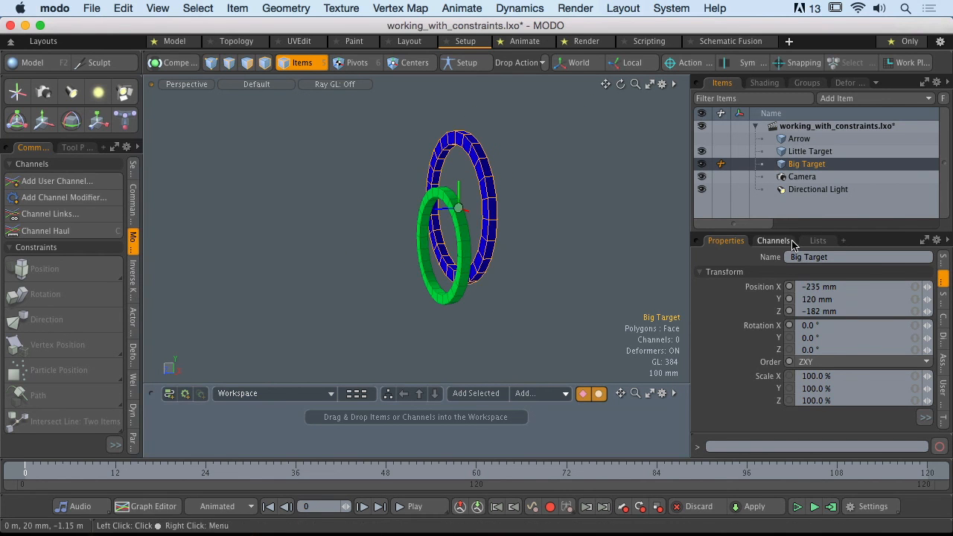
left_click(825, 286)
type("0")
key("Tab")
type("0")
key("Tab")
type("0")
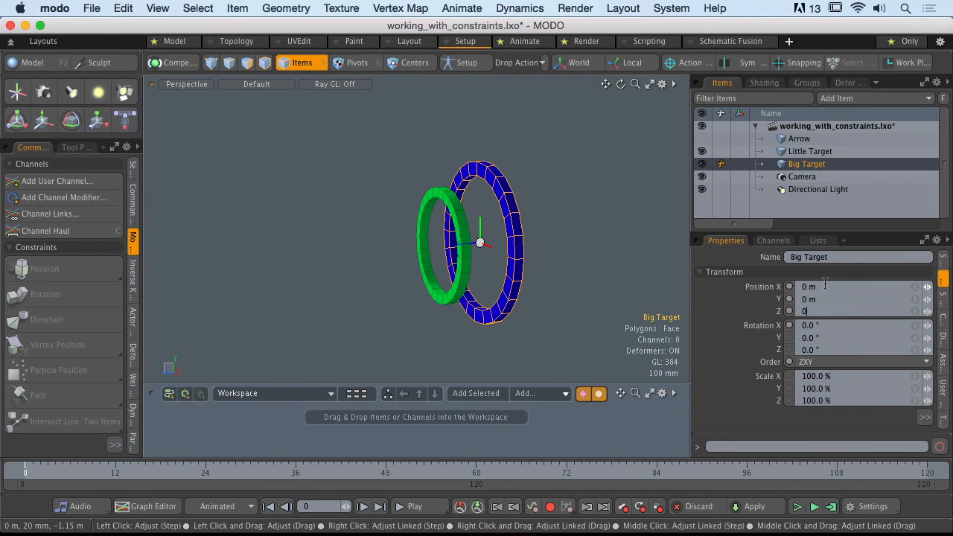
key("Return")
left_click(444, 251)
left_click_drag(445, 251, 522, 237, "alt")
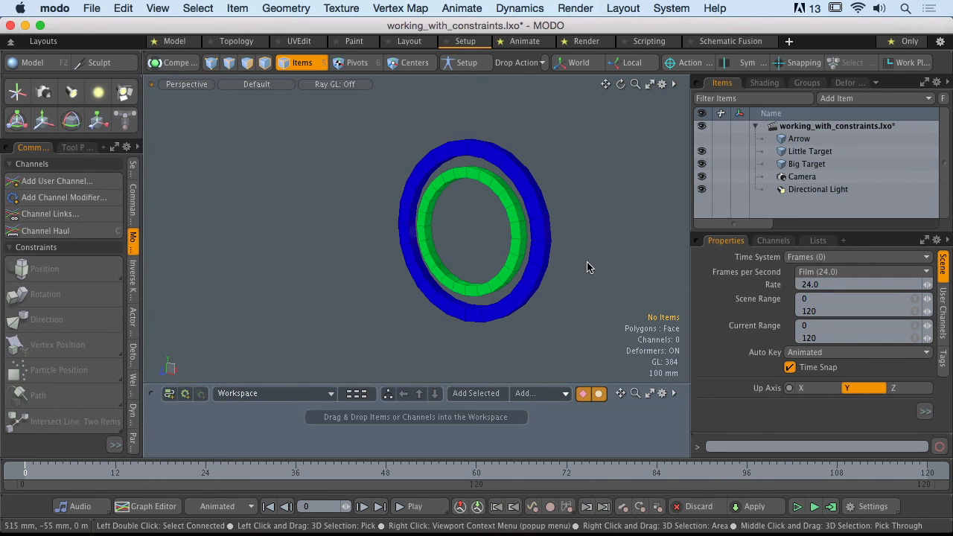
left_click_drag(574, 271, 526, 266, "ctrl+alt")
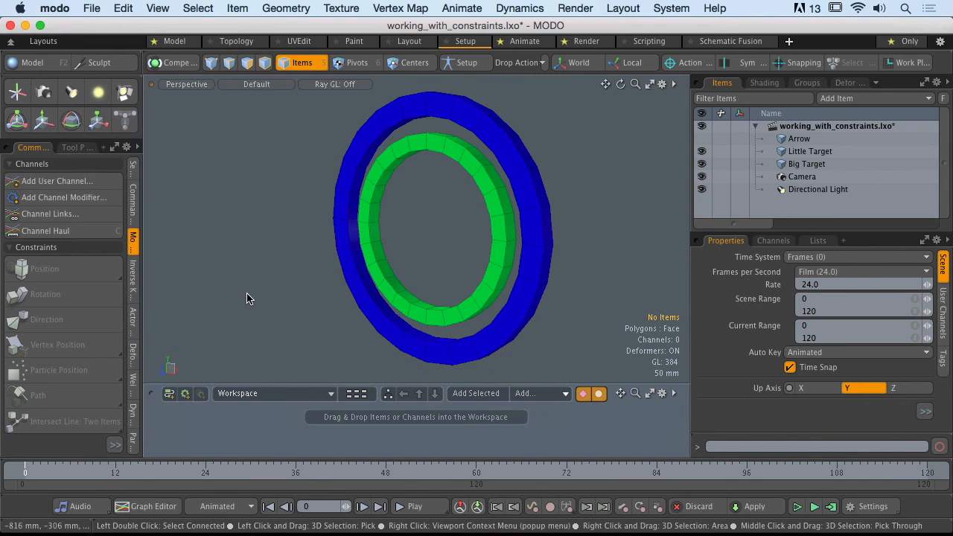